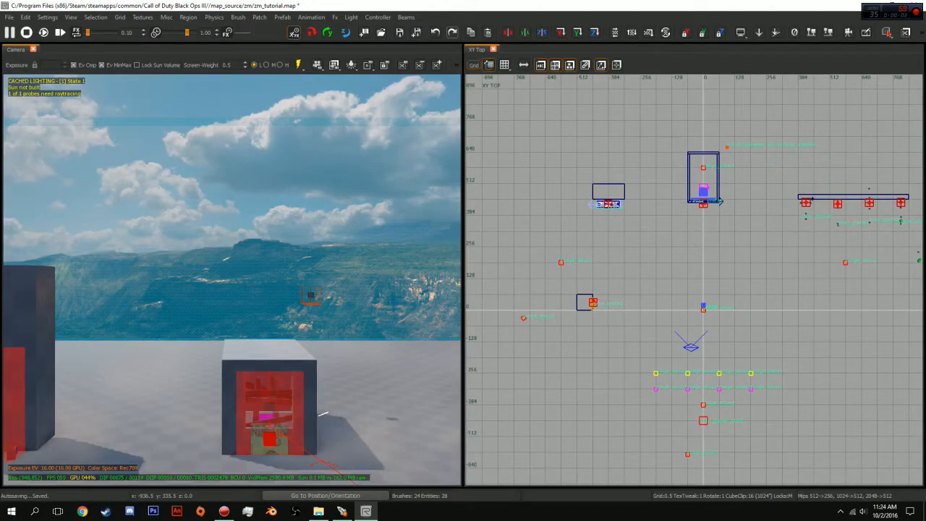
# - Look around the map in the camera view to examine the existing pillars and the door block
pyautogui.moveTo(231, 280); pyautogui.dragTo(155, 326, button='right')
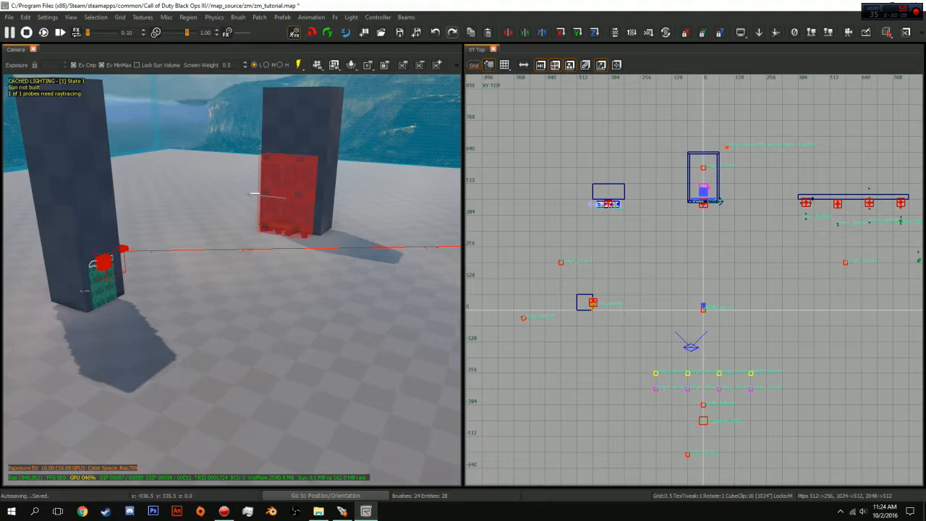
pyautogui.moveTo(155, 327); pyautogui.dragTo(133, 325, button='right')
pyautogui.press('w')
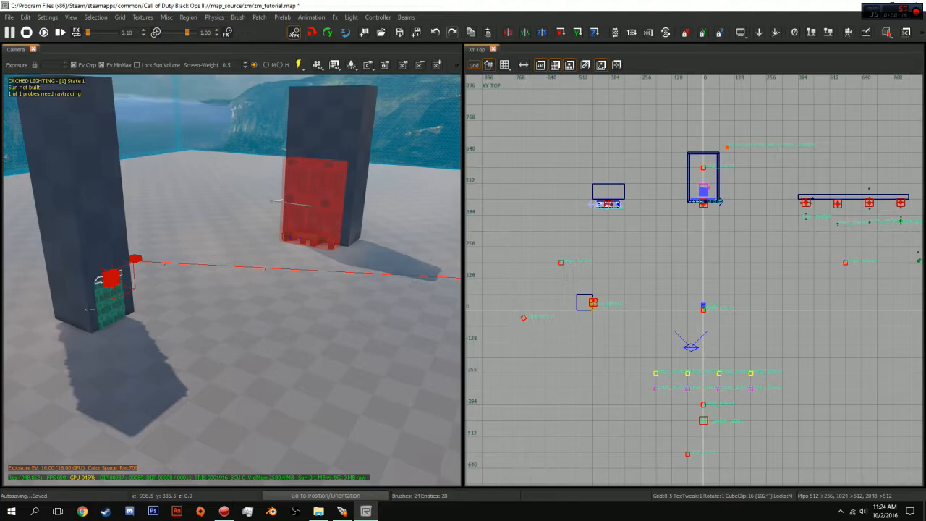
pyautogui.press('w')
pyautogui.moveTo(232, 279); pyautogui.dragTo(176, 279, button='right')
pyautogui.press('s')
pyautogui.keyDown('shift'); pyautogui.click(241, 203); pyautogui.keyUp('shift')
pyautogui.moveTo(242, 202)
pyautogui.mouseDown(button='right')
pyautogui.moveTo(254, 210)
pyautogui.moveTo(270, 202)
pyautogui.moveTo(253, 203)
pyautogui.moveTo(250, 155)
pyautogui.moveTo(264, 156)
pyautogui.mouseUp(button='right')
pyautogui.press('Escape')
pyautogui.press('w')
pyautogui.press('s')
pyautogui.press('w')
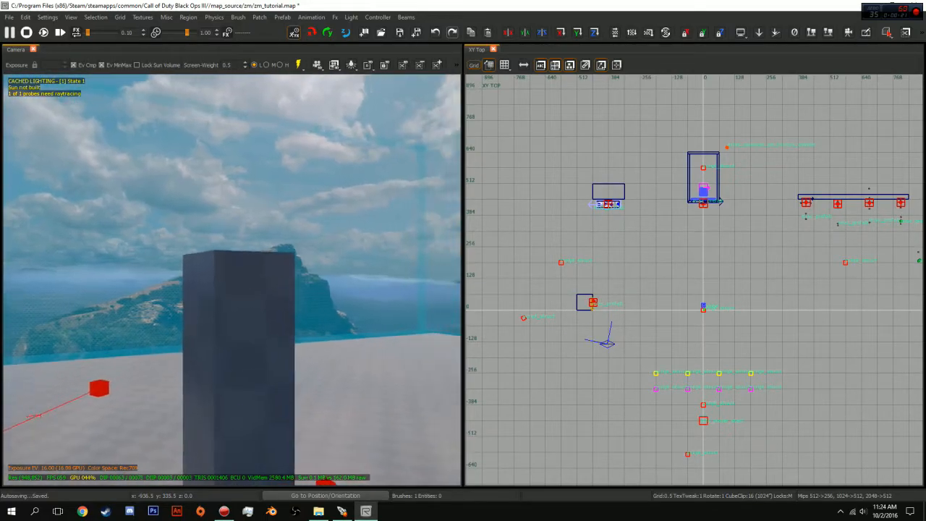
pyautogui.keyDown('shift'); pyautogui.click(239, 311); pyautogui.keyUp('shift')
pyautogui.press('Escape')
pyautogui.press('s')
pyautogui.moveTo(239, 289); pyautogui.dragTo(326, 322, button='right')
pyautogui.keyDown('shift'); pyautogui.click(206, 165); pyautogui.keyUp('shift')
pyautogui.press('Escape')
pyautogui.moveTo(206, 164); pyautogui.dragTo(156, 165, button='right')
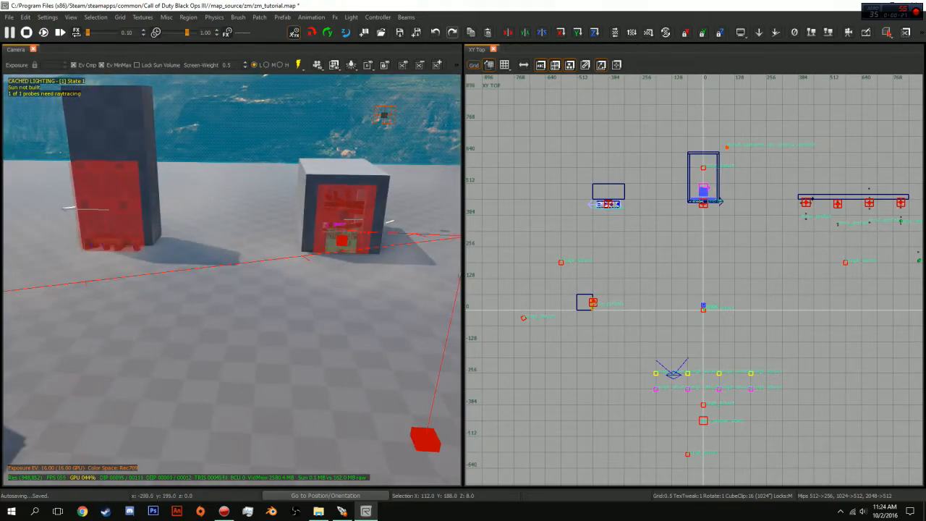
# - Draw a large box brush just west of the map centre and adjust it in the front view to about 225 units high
pyautogui.moveTo(642, 227); pyautogui.dragTo(698, 336)
pyautogui.press('s')
pyautogui.moveTo(372, 192); pyautogui.dragTo(322, 192, button='right')
pyautogui.hotkey('ctrl', 'Tab')
pyautogui.moveTo(712, 295); pyautogui.dragTo(711, 418)
pyautogui.scroll(-4, 701, 293)
pyautogui.moveTo(702, 263); pyautogui.dragTo(702, 305)
pyautogui.moveTo(698, 342); pyautogui.dragTo(699, 394)
pyautogui.moveTo(699, 310); pyautogui.dragTo(699, 347)
pyautogui.press('Escape')
# - Select the new box brush and open the texture browser, widened to three columns of thumbnails
pyautogui.moveTo(289, 261)
pyautogui.mouseDown(button='right')
pyautogui.moveTo(288, 239)
pyautogui.moveTo(232, 188)
pyautogui.mouseUp(button='right')
pyautogui.moveTo(232, 280); pyautogui.dragTo(246, 307, button='right')
pyautogui.moveTo(231, 217); pyautogui.dragTo(217, 213, button='right')
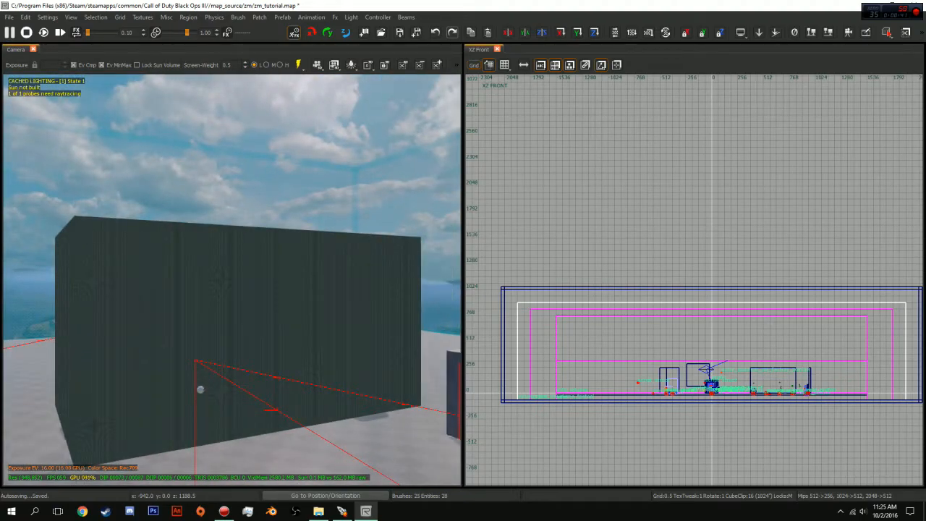
pyautogui.keyDown('shift'); pyautogui.click(200, 390); pyautogui.keyUp('shift')
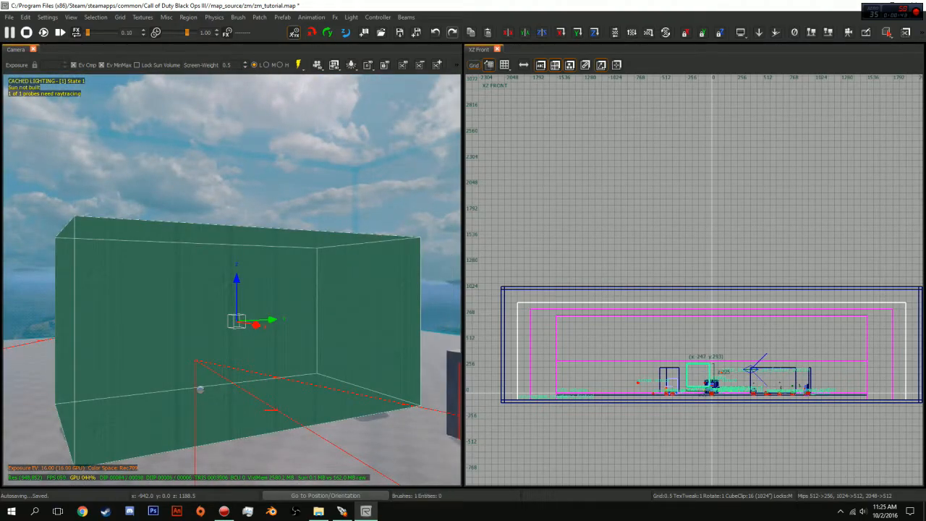
pyautogui.press('t')
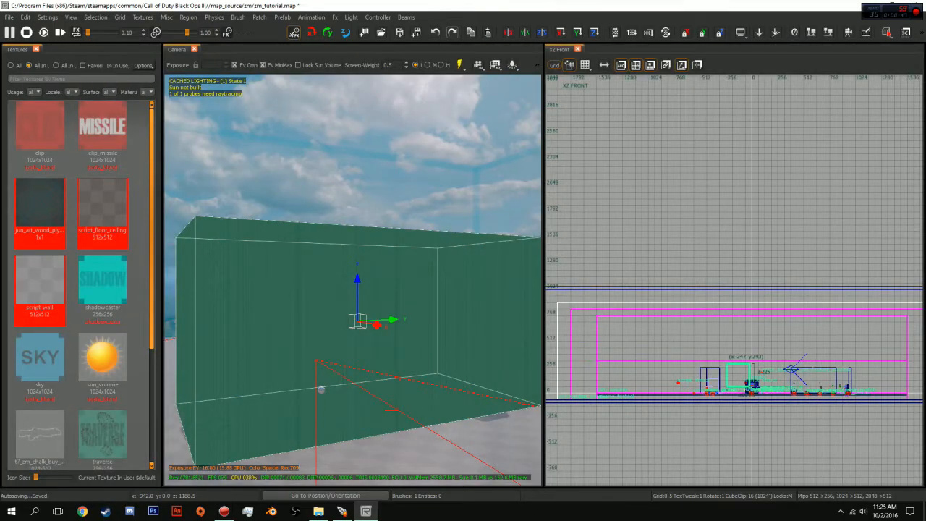
pyautogui.click(40, 135)
pyautogui.moveTo(162, 275); pyautogui.dragTo(211, 275)
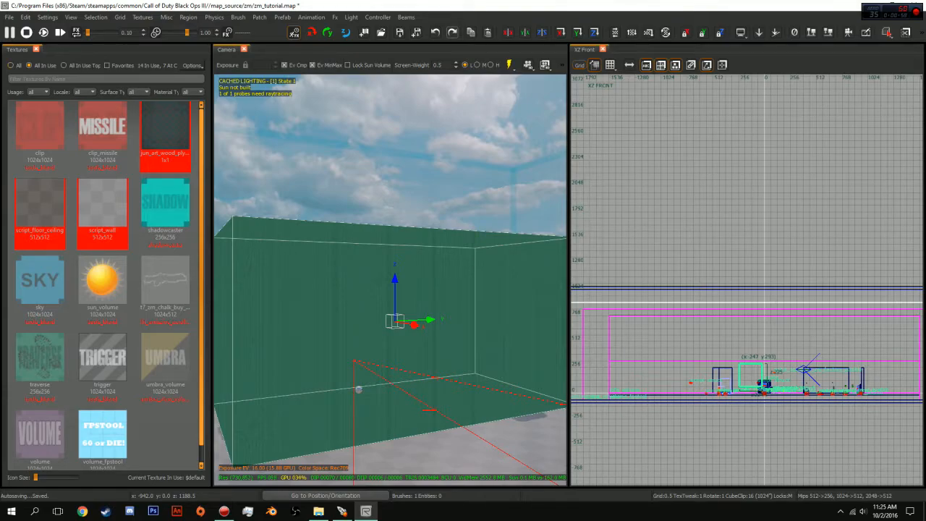
# - Look over the textures in use and switch the texture browser to list all textures
pyautogui.click(102, 209)
pyautogui.scroll(-1, 102, 210)
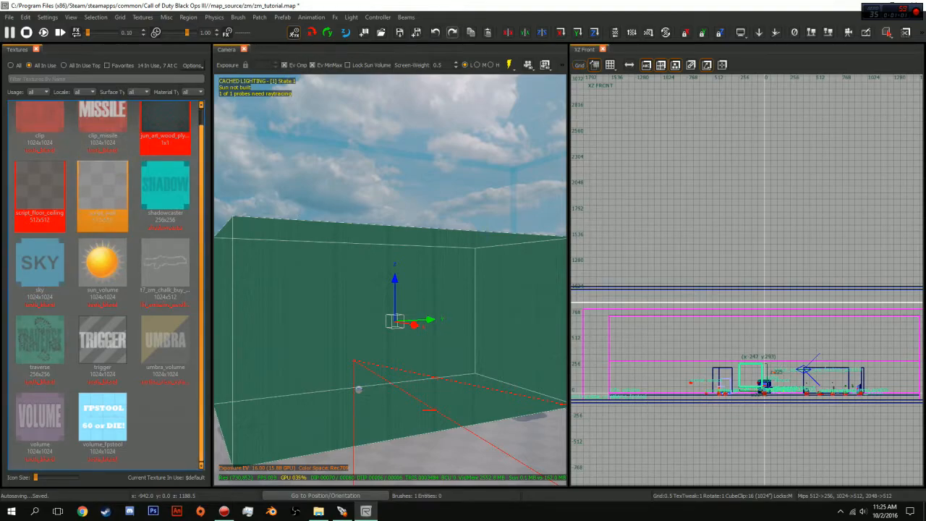
pyautogui.scroll(1, 102, 138)
pyautogui.click(102, 138)
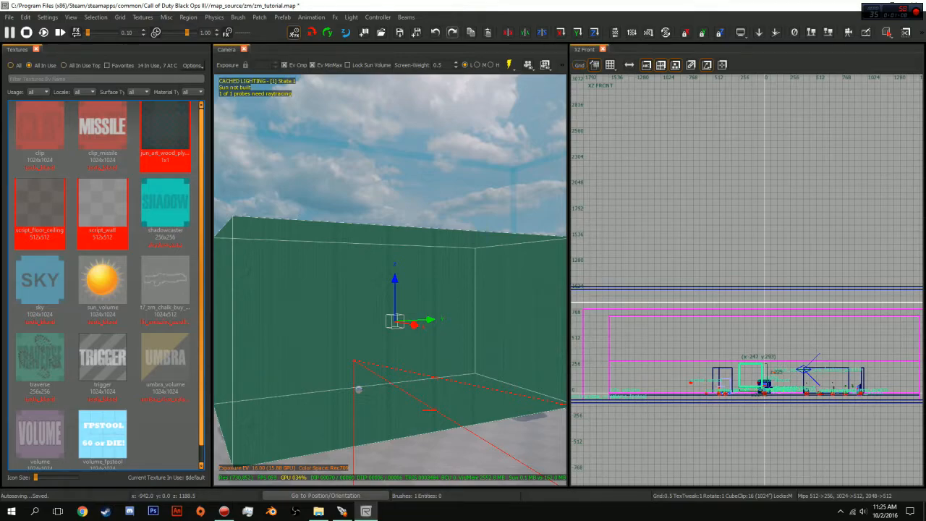
pyautogui.hotkey('ctrl', 'a')
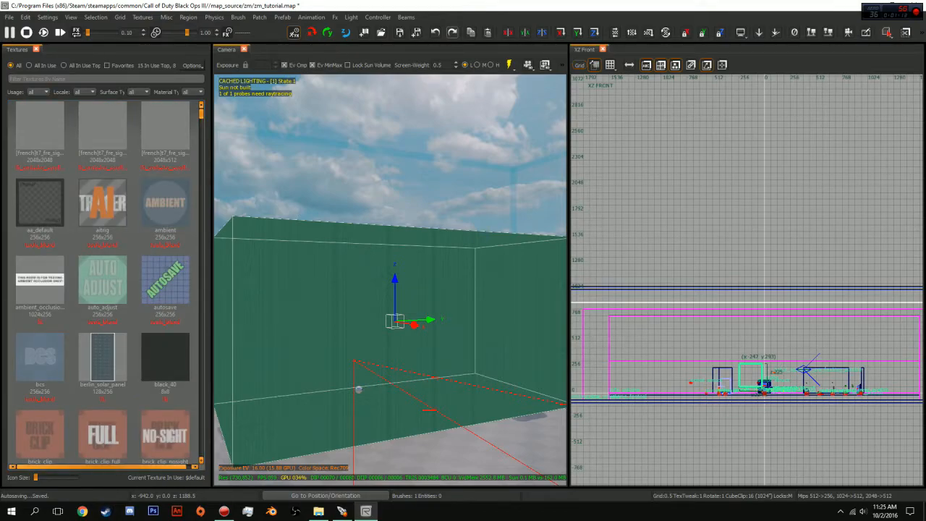
pyautogui.write('poop')
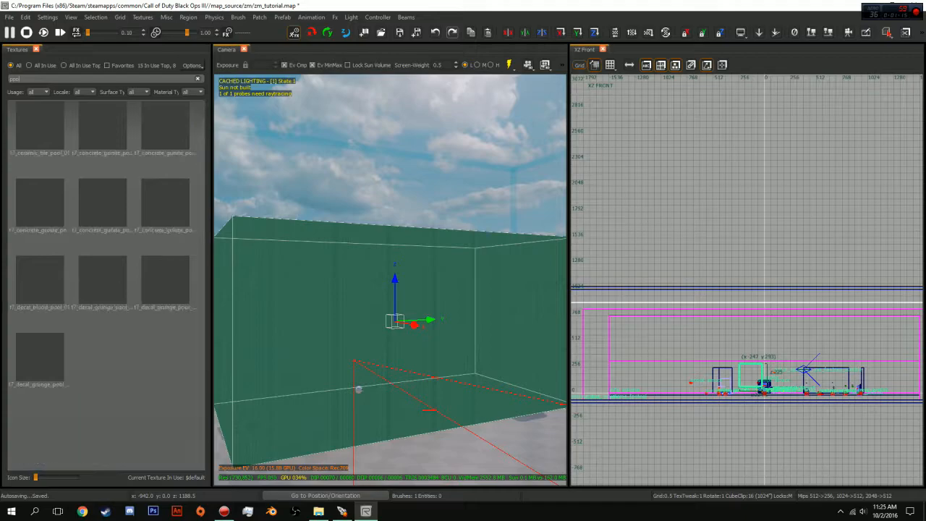
pyautogui.press('BackSpace')
pyautogui.press('BackSpace')
pyautogui.press('BackSpace')
pyautogui.press('BackSpace')
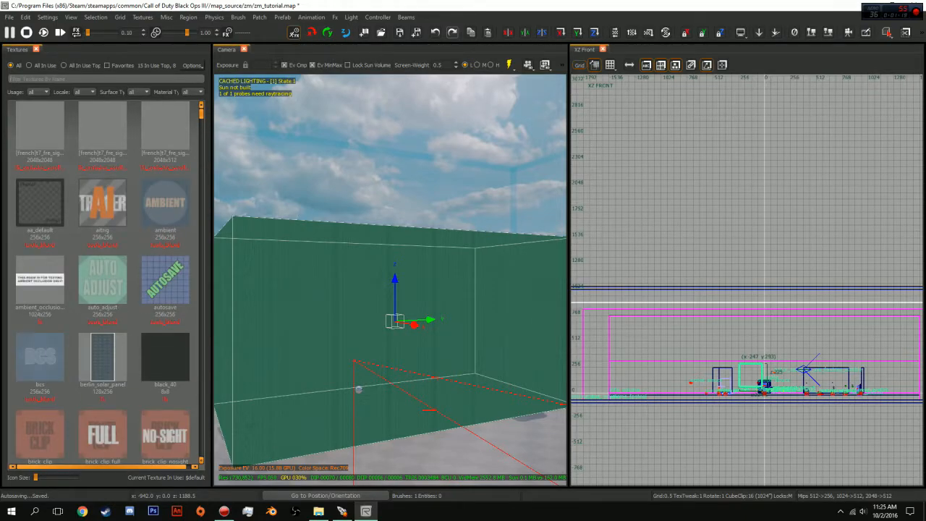
# - Filter the textures by "dirt" and apply mtl_p7_fxp_debris_dirt_rocky_01 to the box brush
pyautogui.write('dirt')
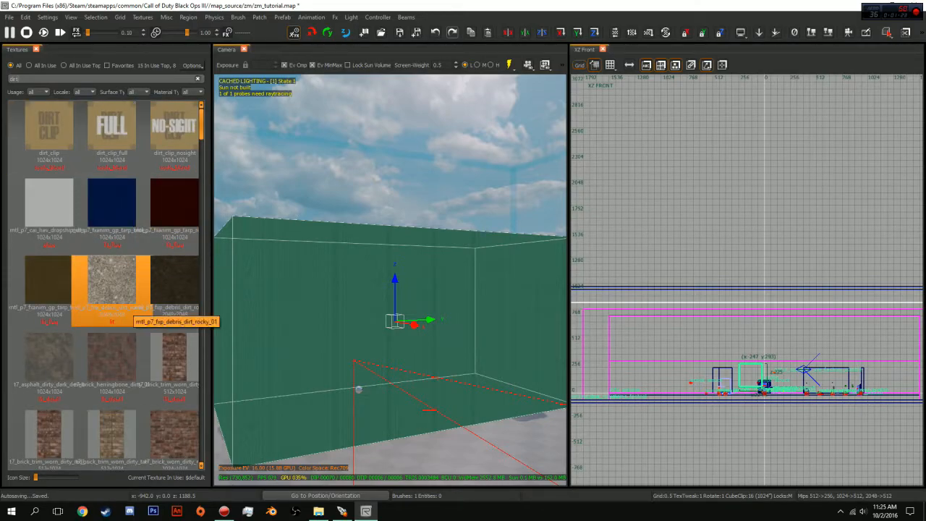
pyautogui.click(126, 304)
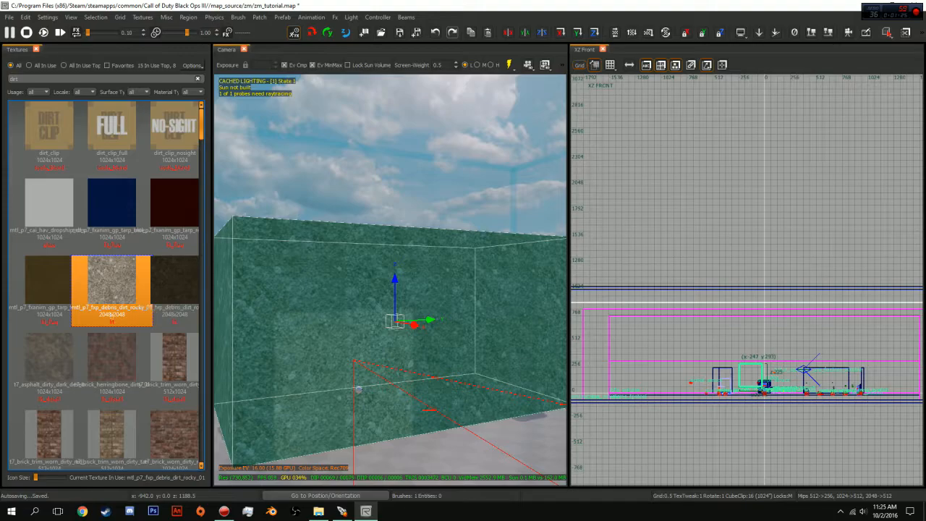
pyautogui.press('Escape')
pyautogui.moveTo(333, 304)
pyautogui.mouseDown(button='right')
pyautogui.moveTo(311, 290)
pyautogui.moveTo(318, 253)
pyautogui.moveTo(362, 253)
pyautogui.moveTo(217, 257)
pyautogui.moveTo(282, 261)
pyautogui.moveTo(329, 278)
pyautogui.mouseUp(button='right')
# - Search the textures for "decal" and "blend", and apply t7_brick_worn_dirty_red_blend to the selected box brush
pyautogui.keyDown('shift'); pyautogui.click(329, 290); pyautogui.keyUp('shift')
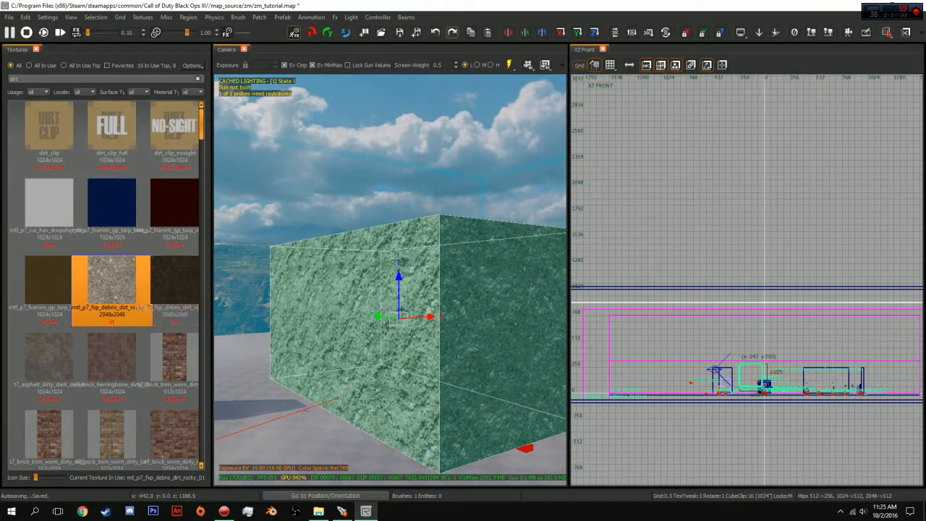
pyautogui.write('decal')
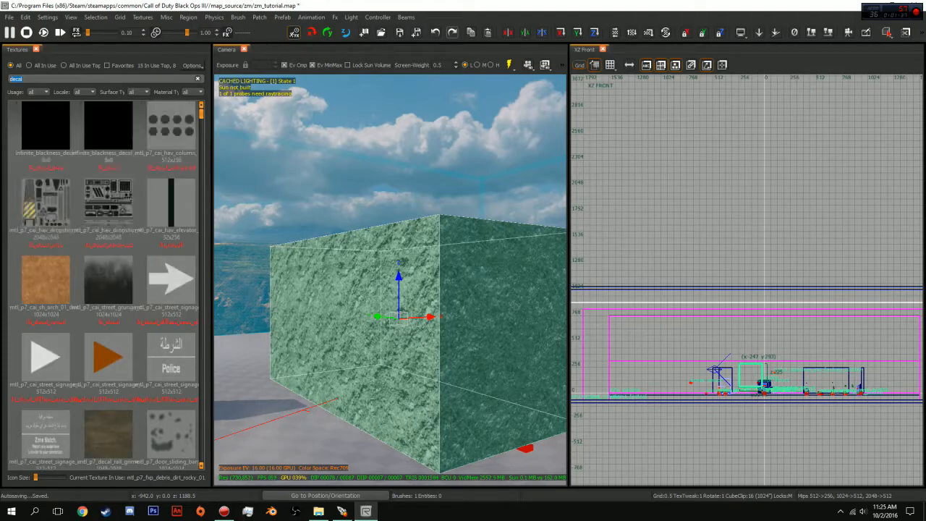
pyautogui.write('blend')
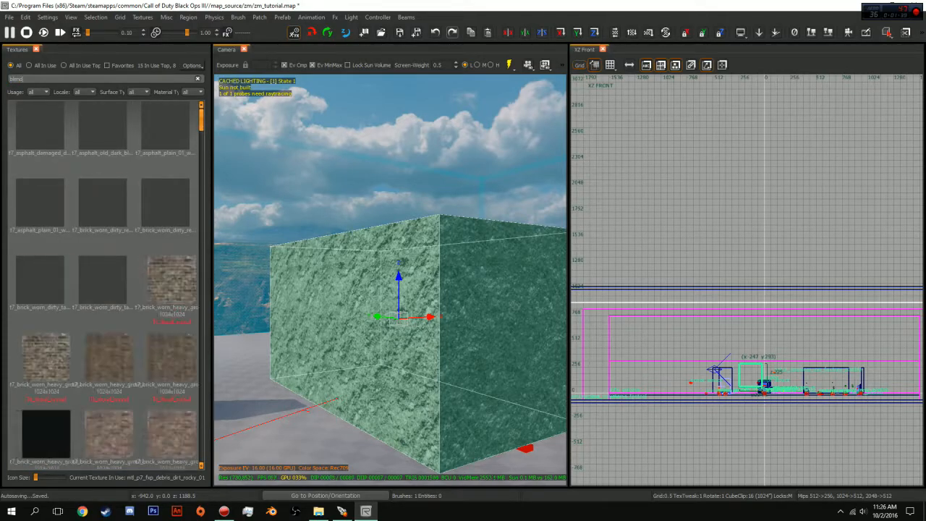
pyautogui.click(108, 238)
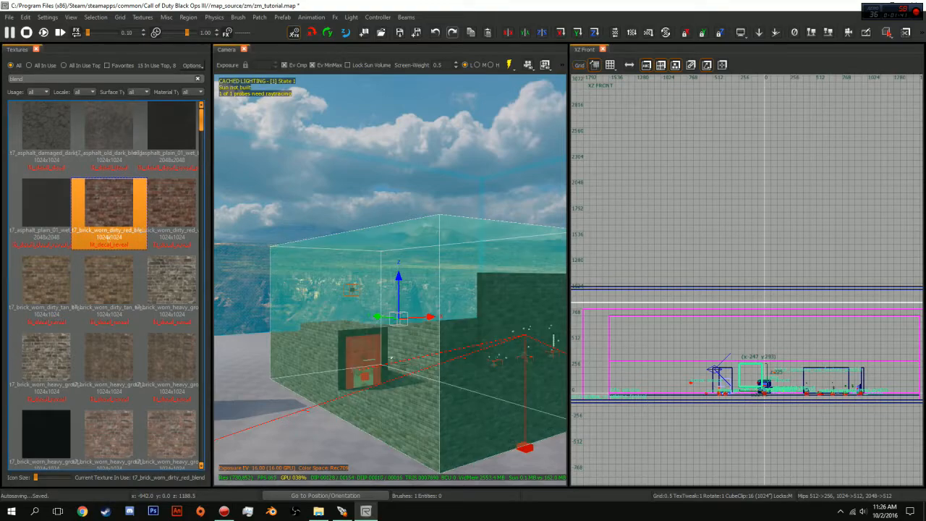
# - Deselect the box brush and examine how the brick blend texture looks over the scene from several viewpoints
pyautogui.press('Escape')
pyautogui.press('Right')
pyautogui.press('Left')
pyautogui.press('Up')
pyautogui.press('Right')
pyautogui.press('Down')
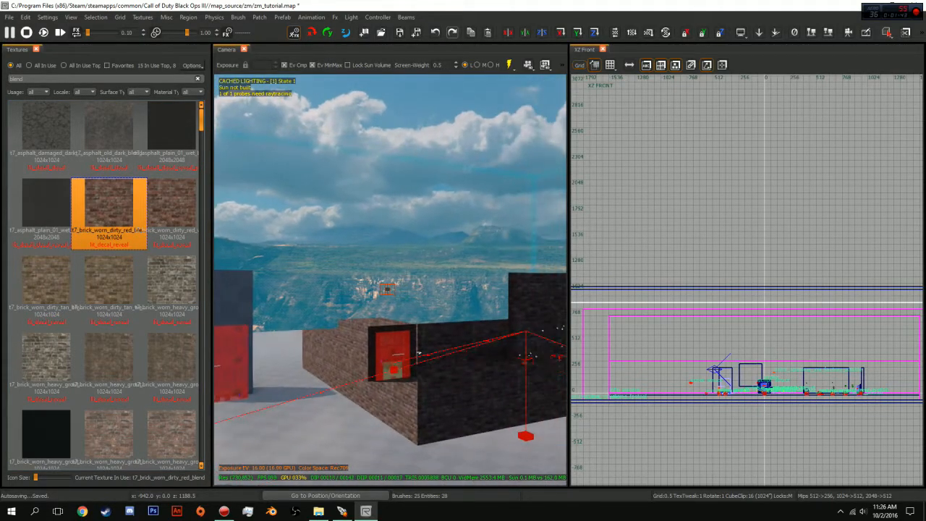
pyautogui.press('Up')
pyautogui.press('Left')
# - Reselect the box brush and clear the texture name filter
pyautogui.keyDown('shift'); pyautogui.click(434, 319); pyautogui.keyUp('shift')
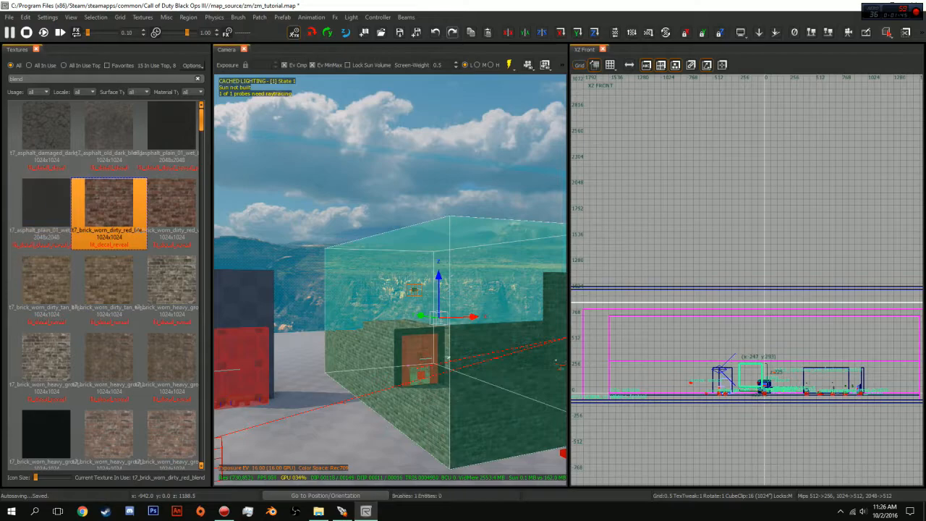
pyautogui.doubleClick(16, 79)
pyautogui.press('BackSpace')
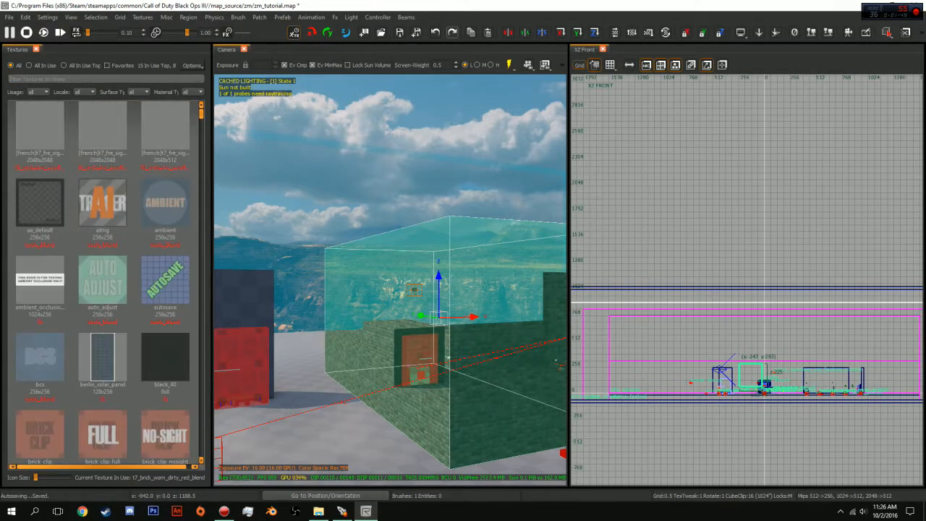
pyautogui.press('Tab')
pyautogui.press('Tab')
pyautogui.hotkey('shift', 'Tab')
pyautogui.press('Tab')
pyautogui.hotkey('shift', 'Tab')
pyautogui.press('Tab')
pyautogui.hotkey('shift', 'Tab')
pyautogui.hotkey('alt', 'Down')
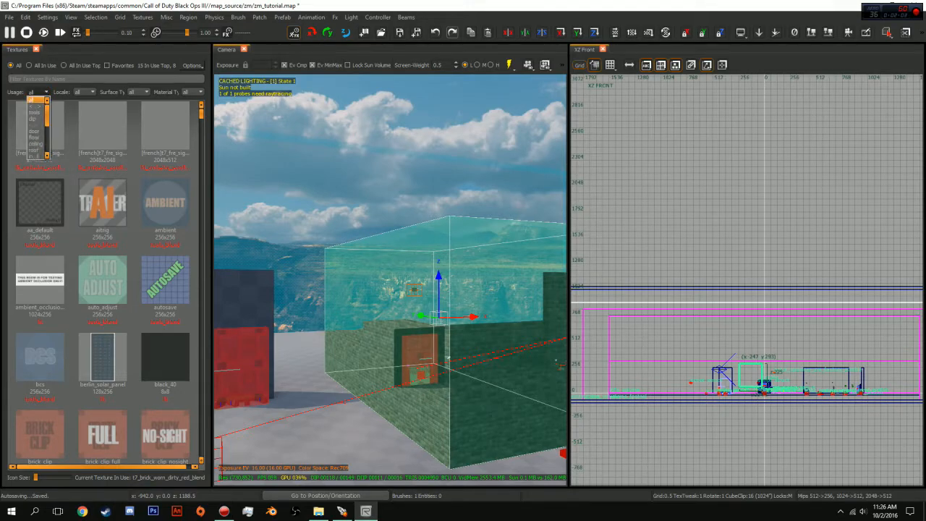
pyautogui.press('Escape')
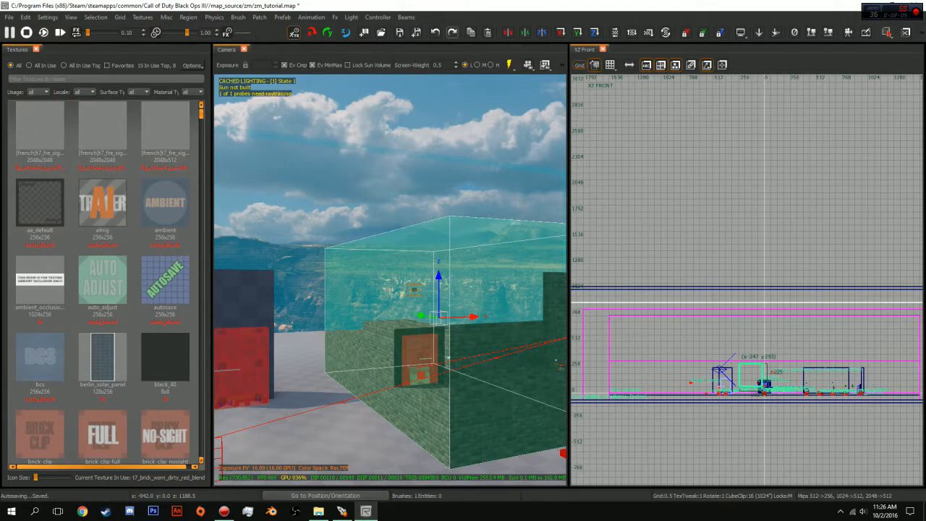
# - Widen the texture browser further and look through the categories offered by the Usage filter
pyautogui.moveTo(210, 260); pyautogui.dragTo(402, 260)
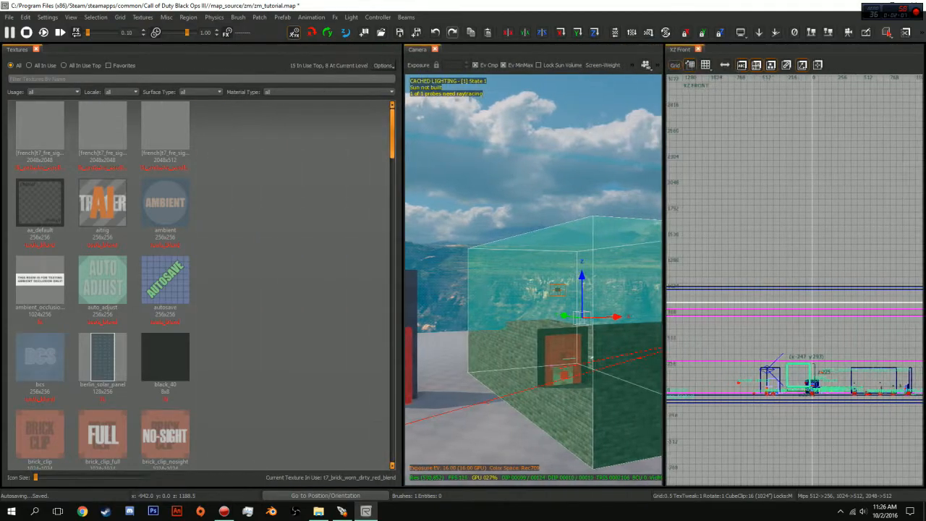
pyautogui.hotkey('alt', 'Down')
pyautogui.press('Down')
pyautogui.press('Down')
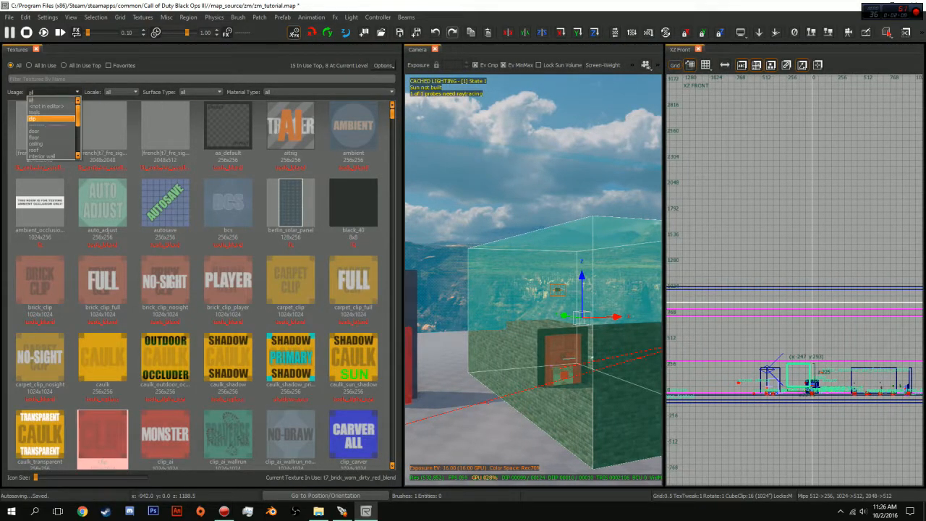
pyautogui.press('Down')
pyautogui.press('Down')
pyautogui.press('Down')
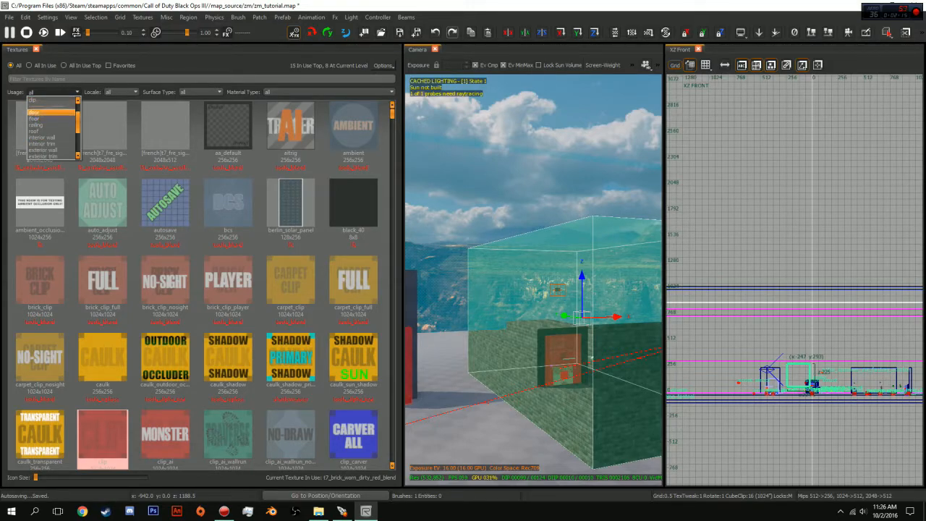
pyautogui.press('Down')
pyautogui.press('Down')
pyautogui.press('Down')
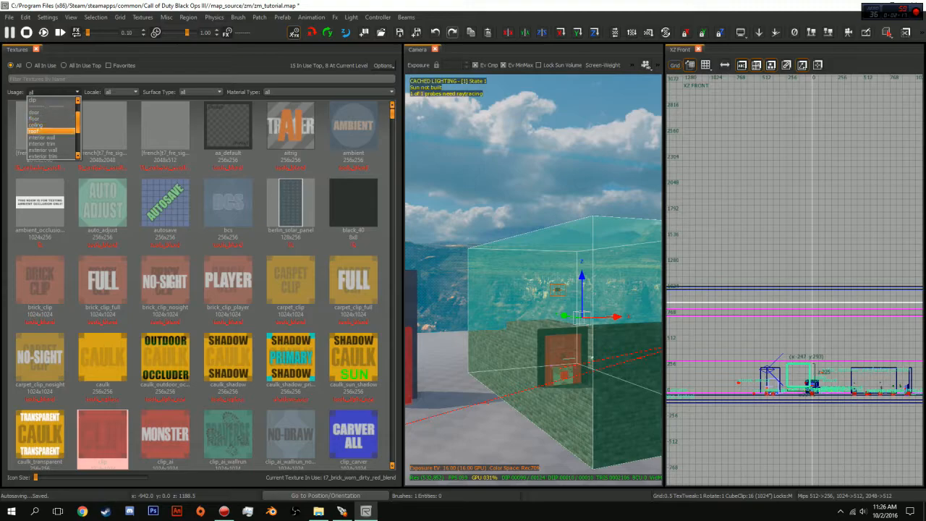
pyautogui.press('Down')
pyautogui.press('Down')
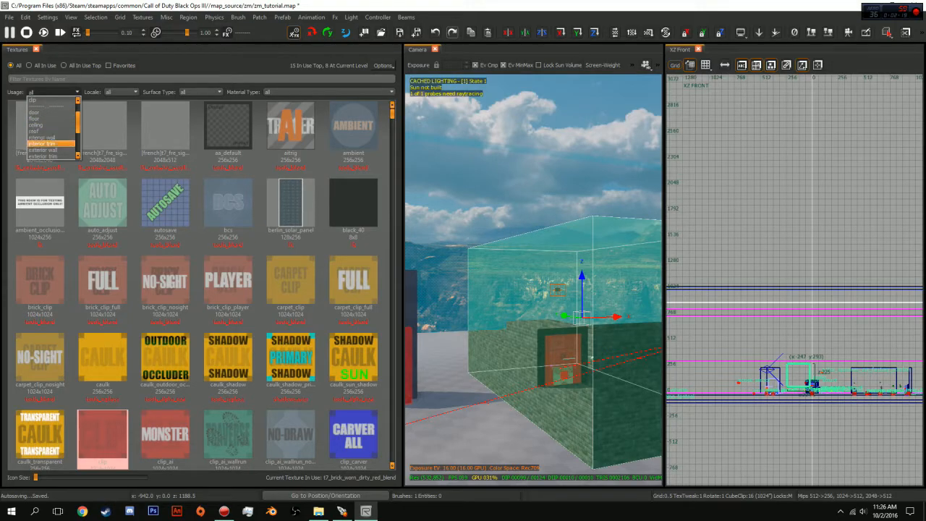
pyautogui.press('Down')
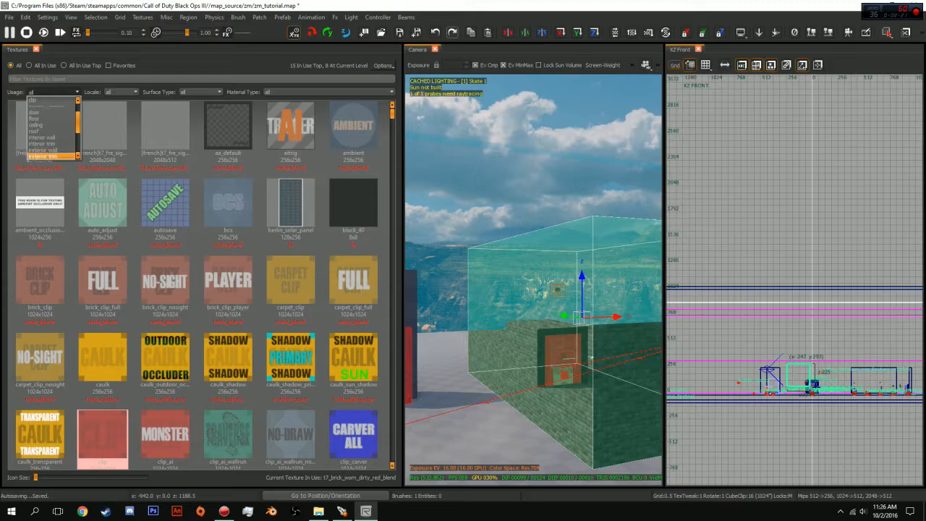
pyautogui.press('Down')
pyautogui.press('Down')
pyautogui.press('Down')
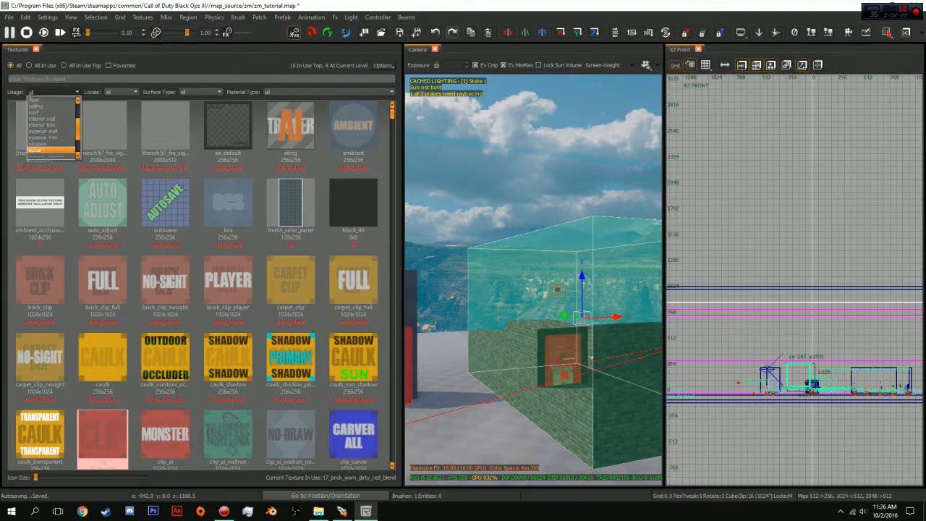
pyautogui.press('Down')
pyautogui.press('Down')
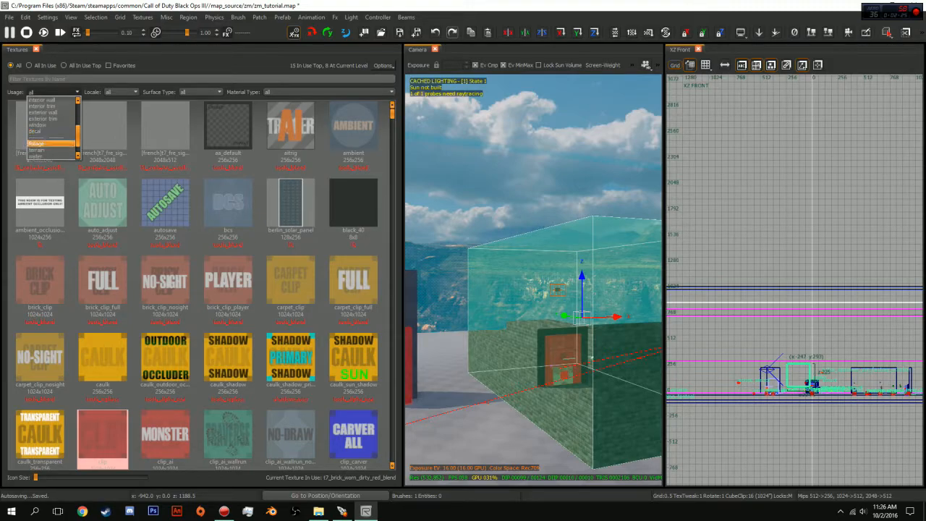
pyautogui.press('Down')
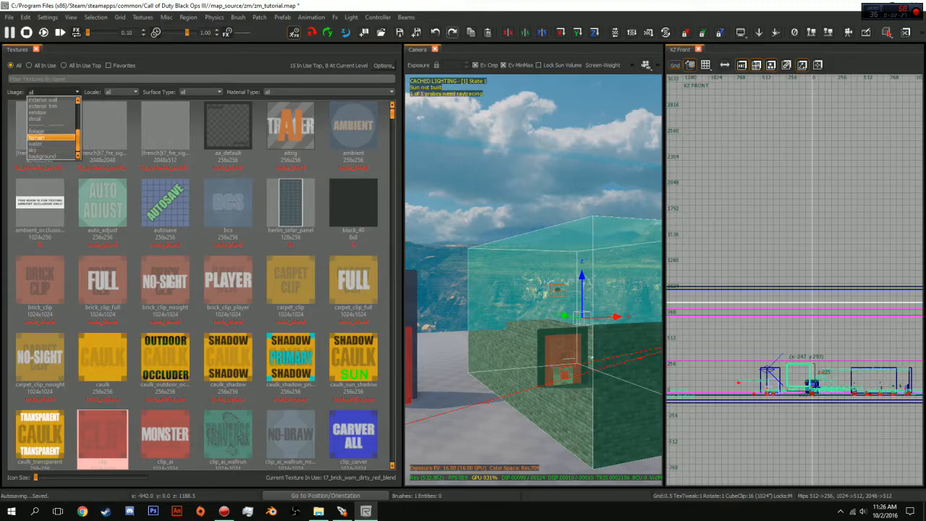
pyautogui.press('Down')
pyautogui.press('Down')
# - Restrict the texture list to the roof usage category
pyautogui.press('Up')
pyautogui.press('Up')
pyautogui.press('Up')
pyautogui.press('Up')
pyautogui.press('Up')
pyautogui.press('Up')
pyautogui.press('Up')
pyautogui.press('Up')
pyautogui.press('Up')
pyautogui.press('Up')
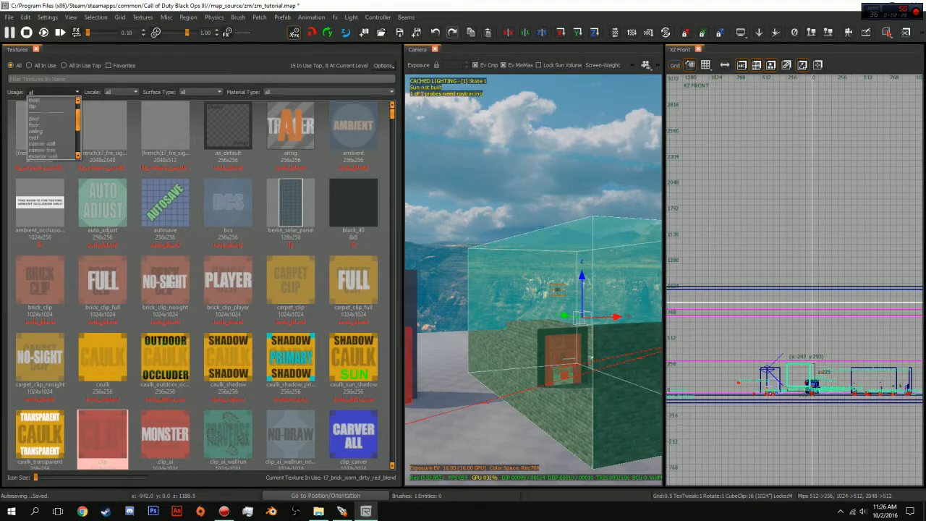
pyautogui.press('Up')
pyautogui.press('Down')
pyautogui.press('Down')
pyautogui.press('Down')
pyautogui.press('Down')
pyautogui.press('Up')
pyautogui.press('Return')
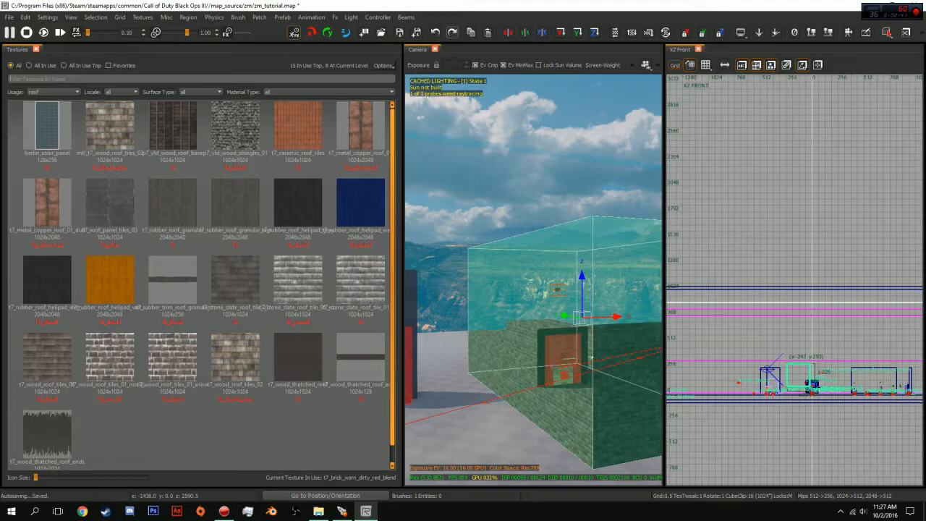
pyautogui.write('bric')
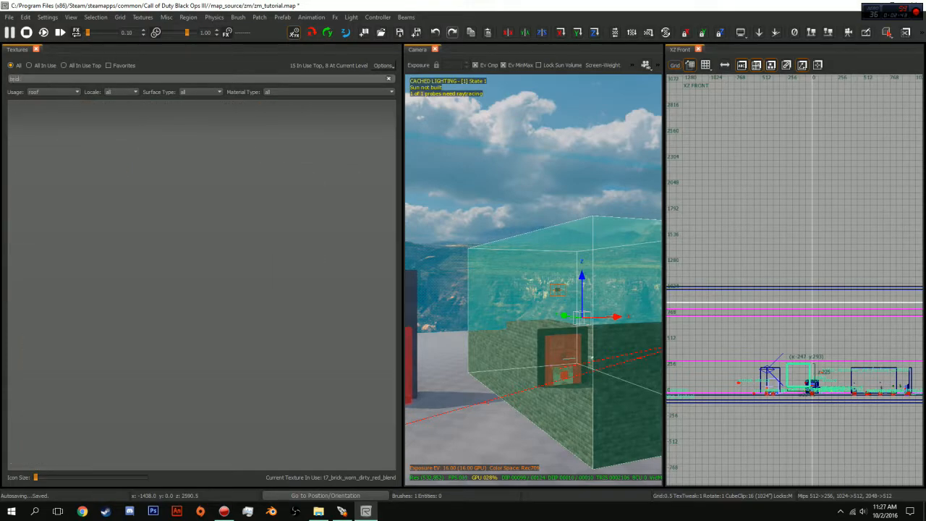
pyautogui.press('BackSpace')
pyautogui.press('BackSpace')
pyautogui.press('BackSpace')
pyautogui.press('BackSpace')
pyautogui.press('BackSpace')
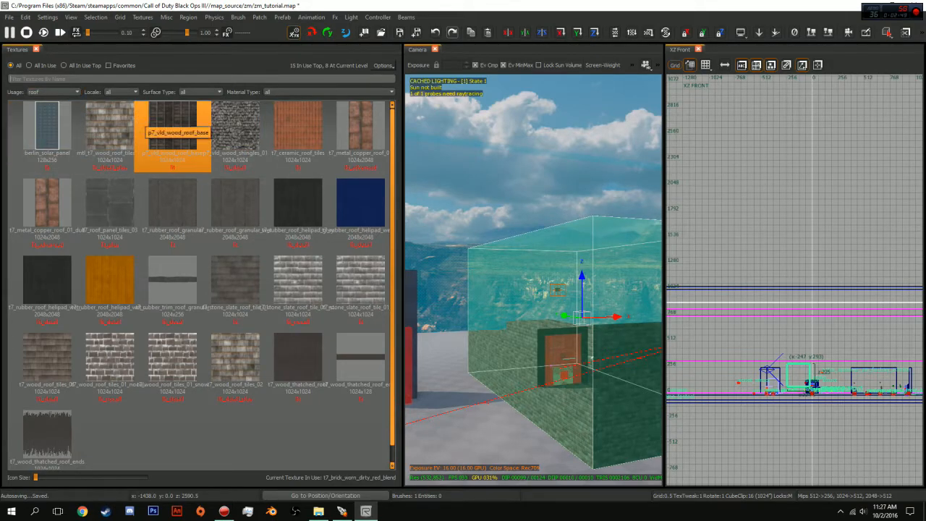
# - Filter the roof textures by the name "wood" and apply p7_vld_wood_roof_base to the box brush
pyautogui.write('wood')
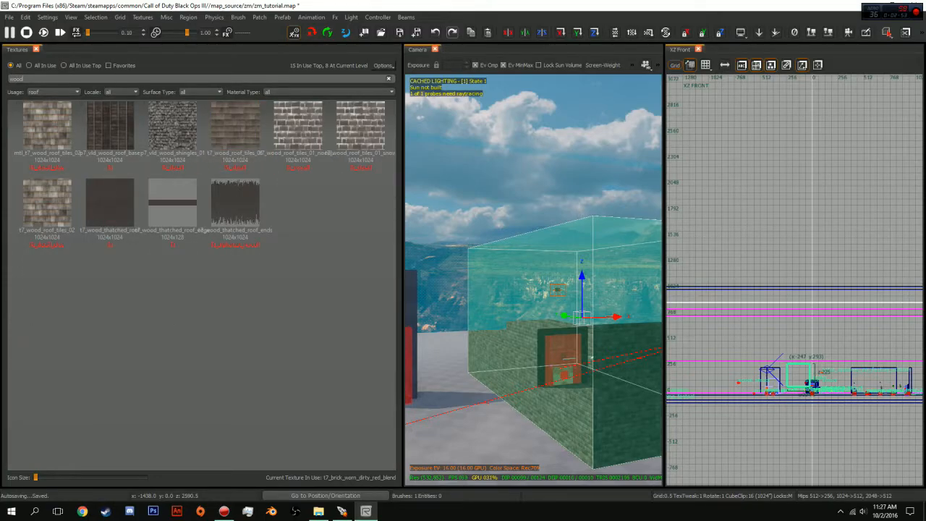
pyautogui.click(108, 138)
pyautogui.moveTo(609, 316); pyautogui.dragTo(651, 311, button='right')
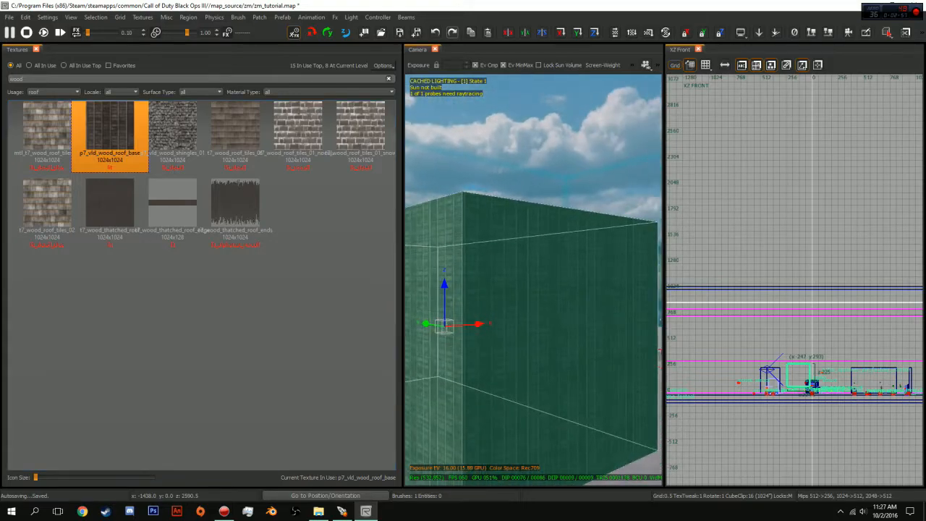
# - Deselect the box brush to check how the wood roof texture looks on it, and reselect it
pyautogui.press('Escape')
pyautogui.moveTo(534, 280); pyautogui.dragTo(600, 220, button='right')
pyautogui.moveTo(534, 281); pyautogui.dragTo(561, 268, button='right')
pyautogui.keyDown('shift'); pyautogui.click(534, 280); pyautogui.keyUp('shift')
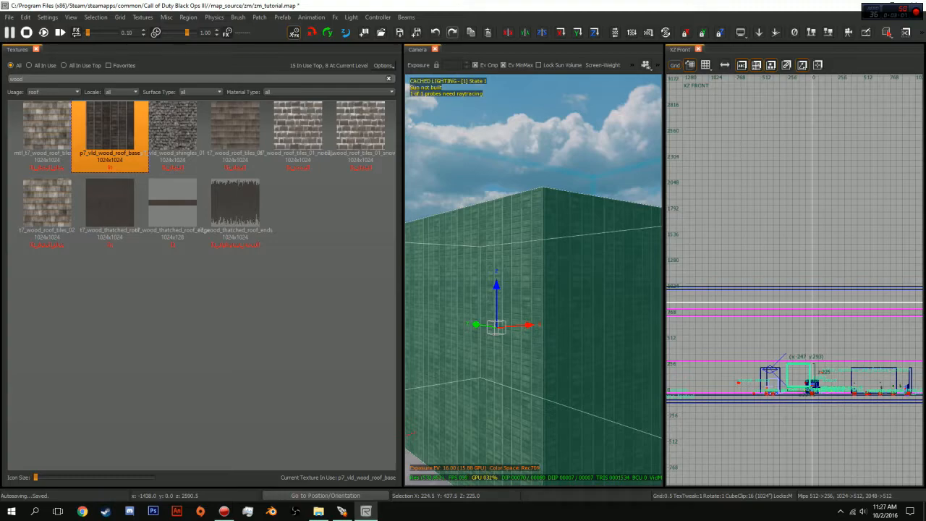
# - Narrow the texture browser and reset the Usage filter to all
pyautogui.moveTo(401, 280); pyautogui.dragTo(143, 281)
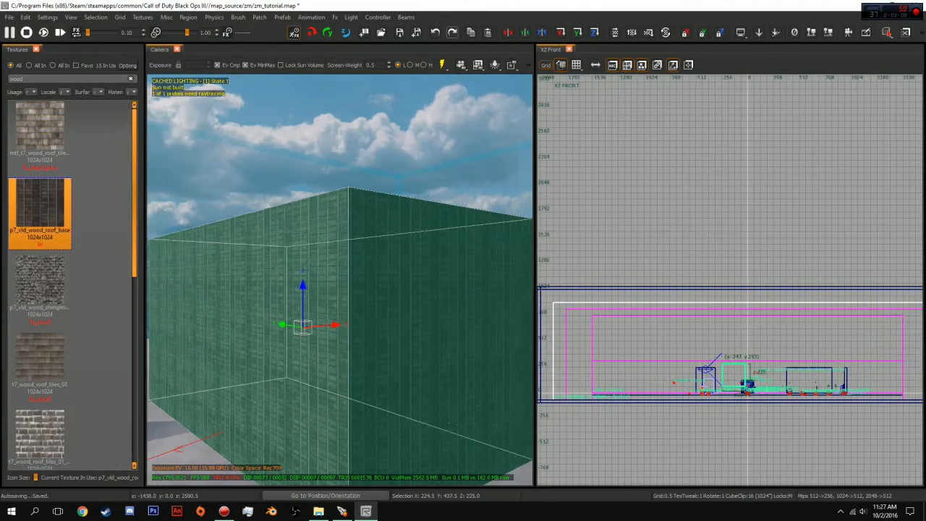
pyautogui.click(31, 92)
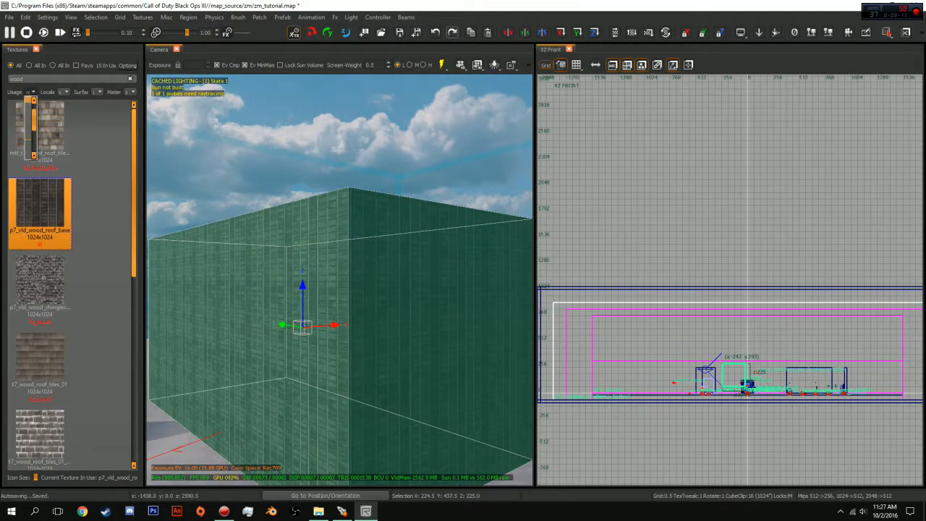
pyautogui.click(28, 118)
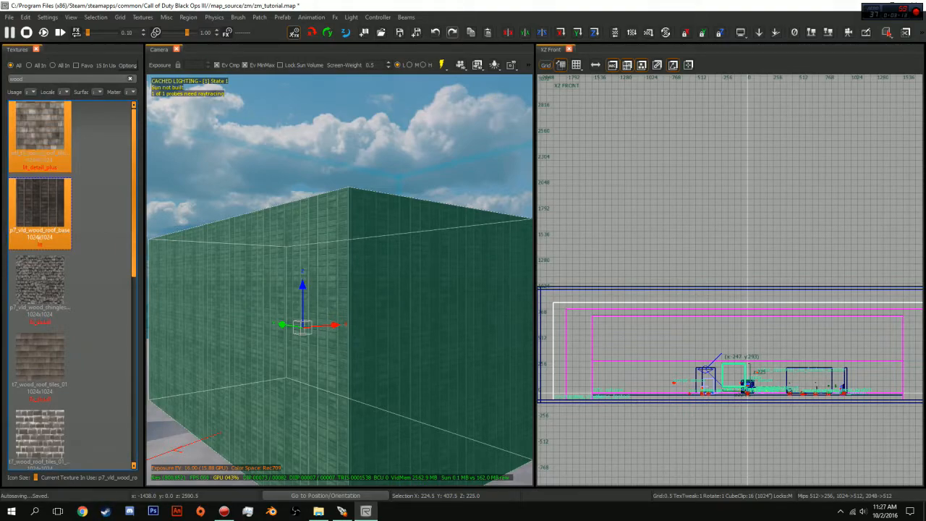
pyautogui.moveTo(145, 217); pyautogui.dragTo(164, 217)
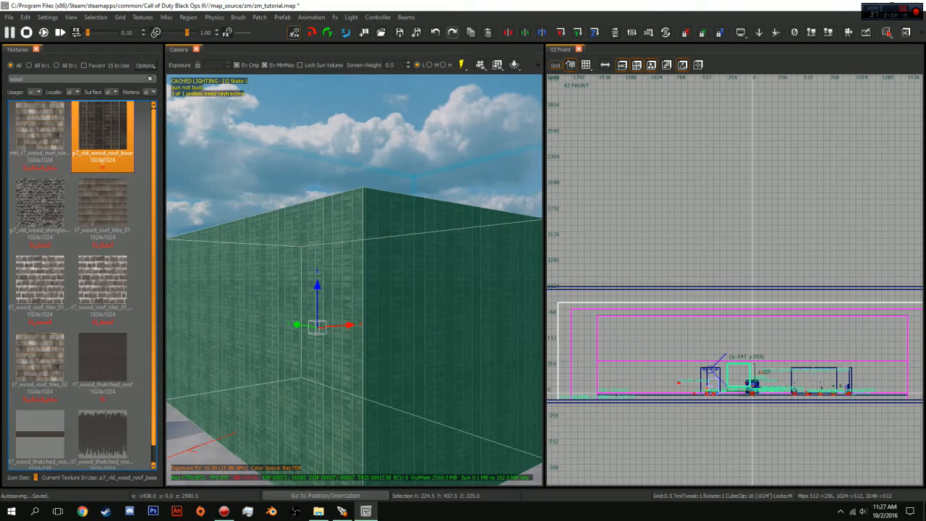
pyautogui.click(34, 93)
pyautogui.click(32, 99)
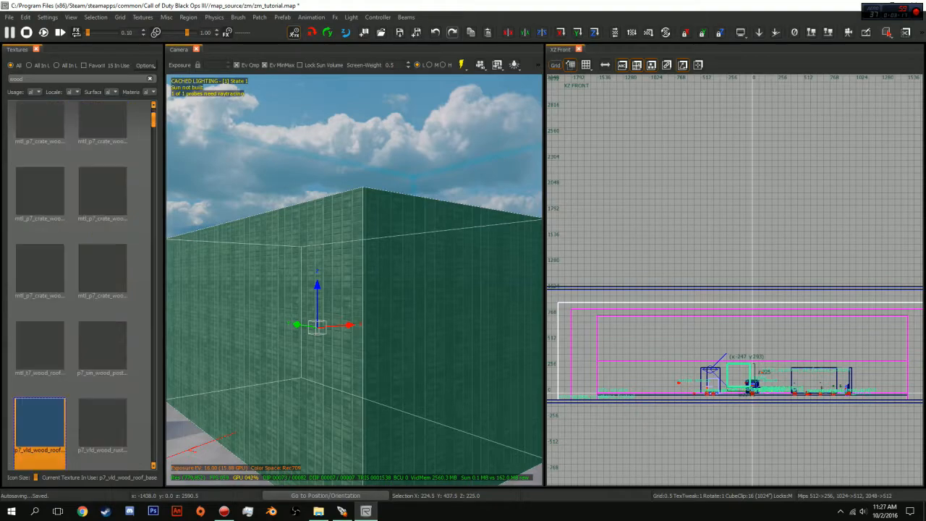
# - List only the textures in use in the map and clear the texture name filter
pyautogui.press('u')
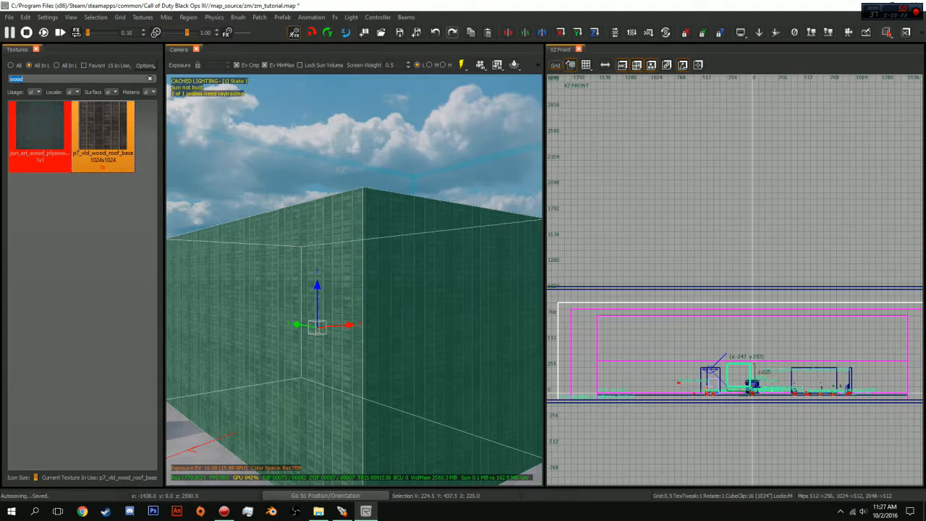
pyautogui.press('BackSpace')
# - Reshape the box brush into a thin raised roof slab about 859 by 724 units and about 20 units thick
pyautogui.moveTo(354, 279); pyautogui.dragTo(333, 322, button='right')
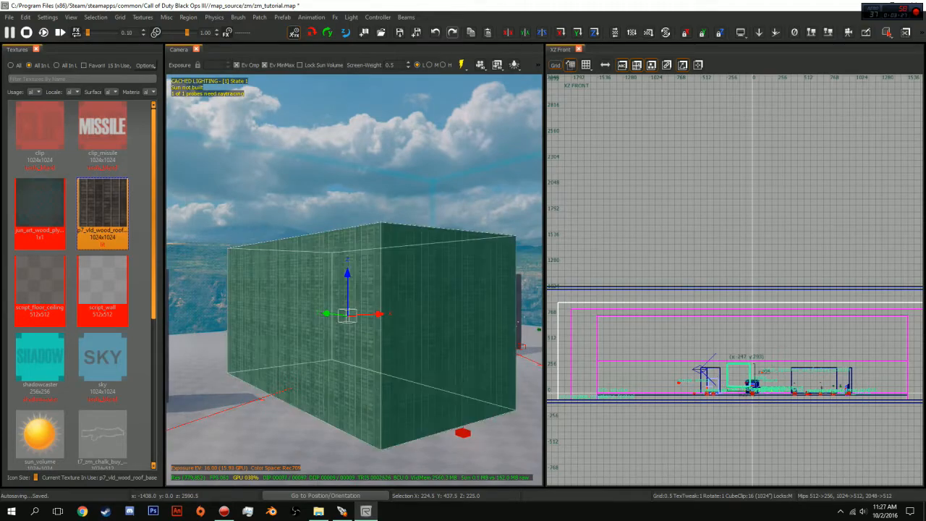
pyautogui.moveTo(735, 422); pyautogui.dragTo(731, 402)
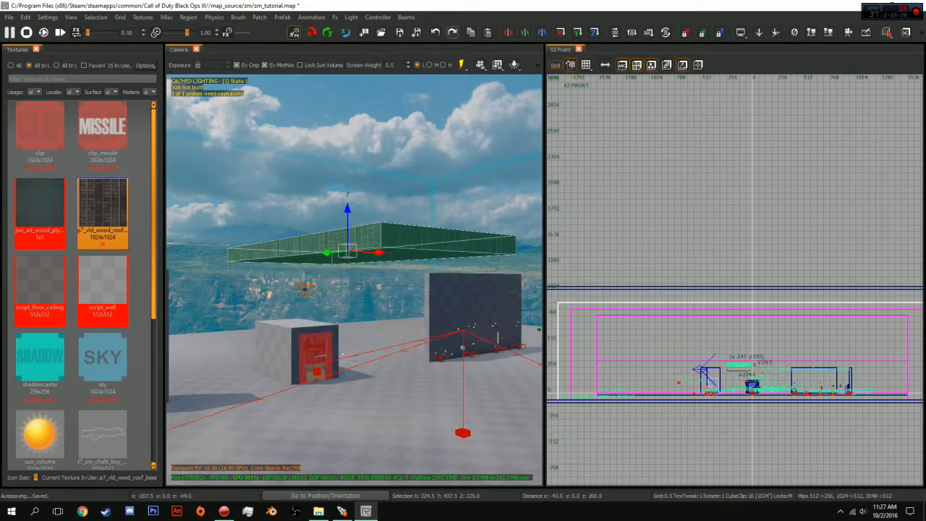
pyautogui.moveTo(758, 366); pyautogui.dragTo(790, 366)
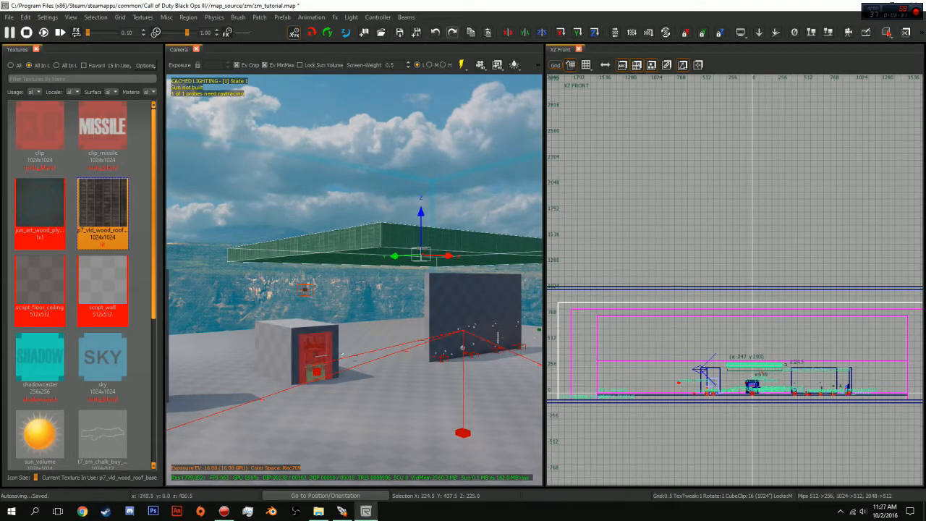
pyautogui.hotkey('ctrl', 'Tab')
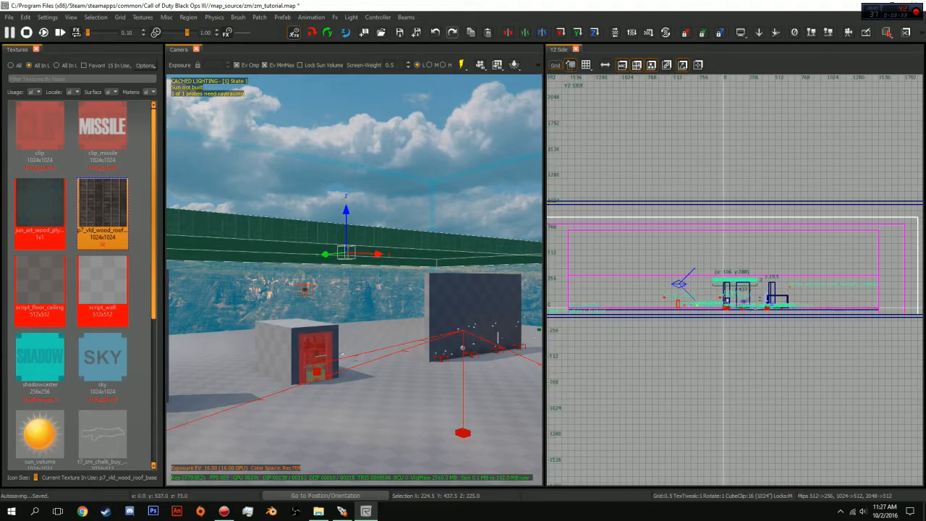
pyautogui.hotkey('ctrl', 'Tab')
pyautogui.moveTo(739, 244); pyautogui.dragTo(739, 229)
pyautogui.moveTo(740, 340); pyautogui.dragTo(741, 354)
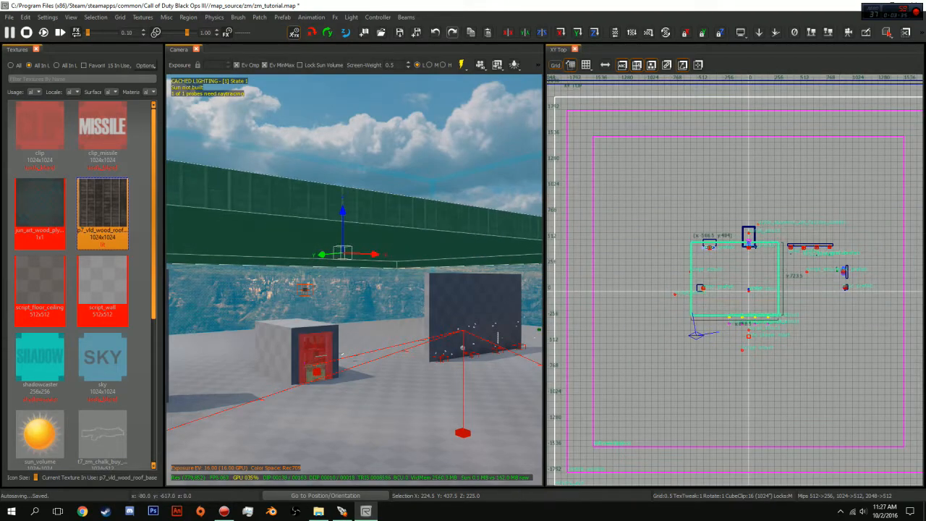
# - Deselect the roof slab and examine its wood texture from below, from above and along the edge
pyautogui.press('Escape')
pyautogui.rightClick(448, 268)
pyautogui.press('s')
pyautogui.press('w')
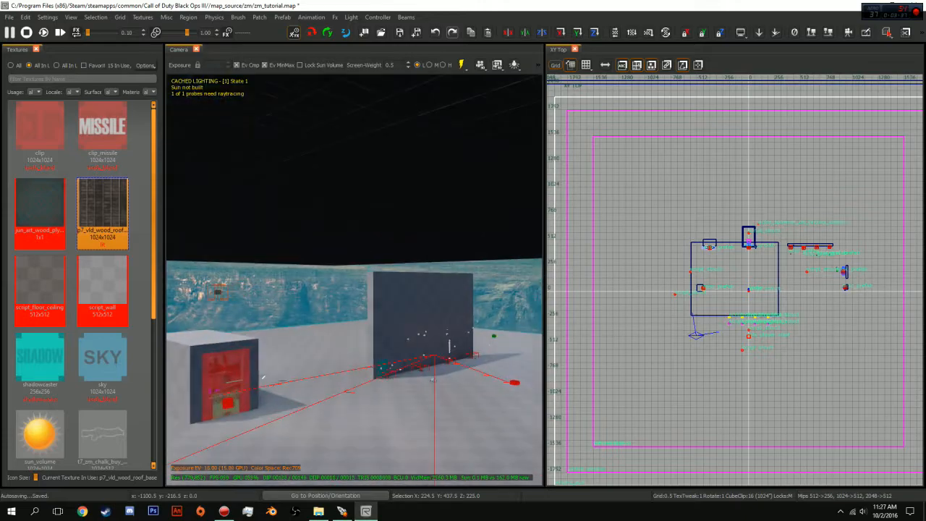
pyautogui.press('w')
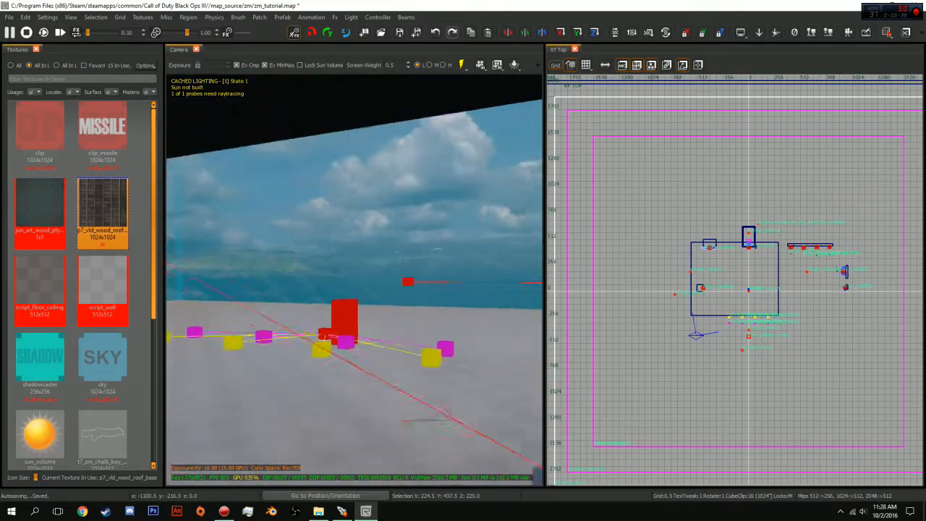
pyautogui.press('w')
pyautogui.press('w')
pyautogui.press('w')
pyautogui.press('w')
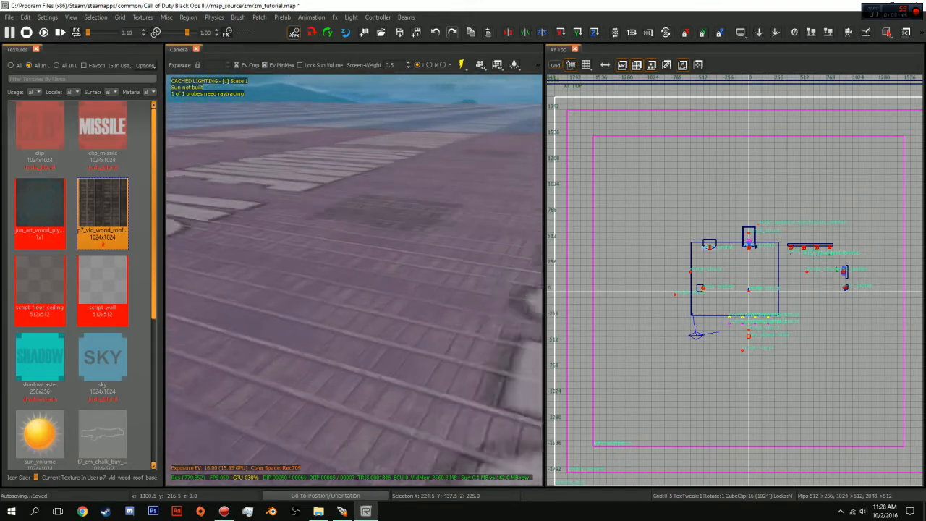
pyautogui.press('s')
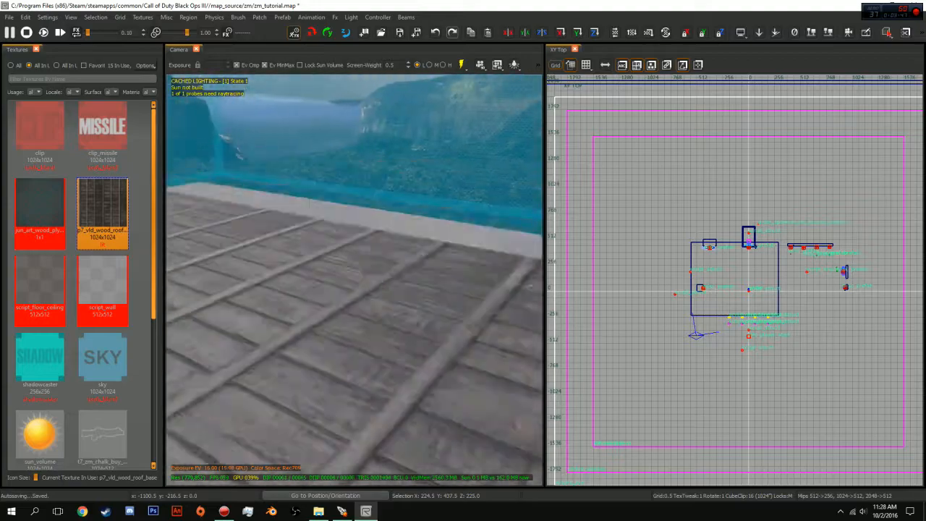
pyautogui.press('s')
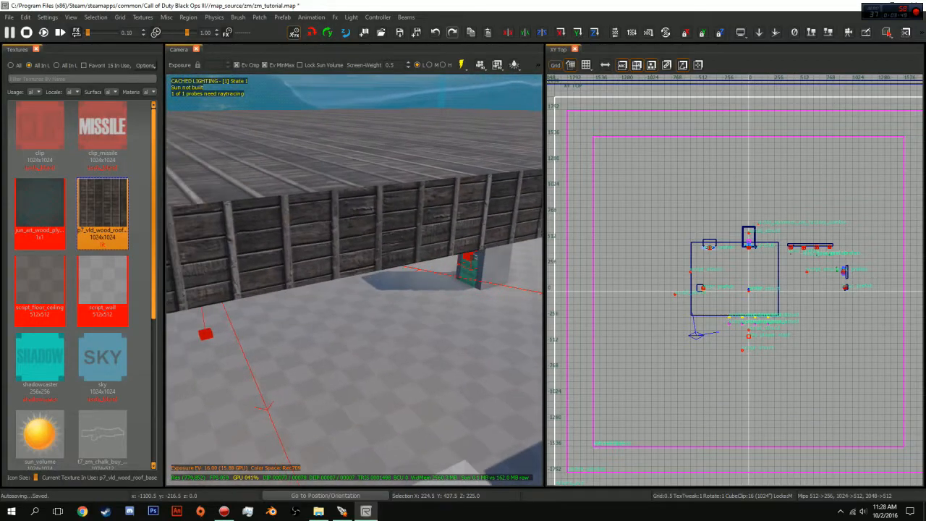
# - Reselect the slab, search all textures for "rock" and apply the first mtl_p7_fxp_debris_dirt texture
pyautogui.keyDown('shift'); pyautogui.click(355, 231); pyautogui.keyUp('shift')
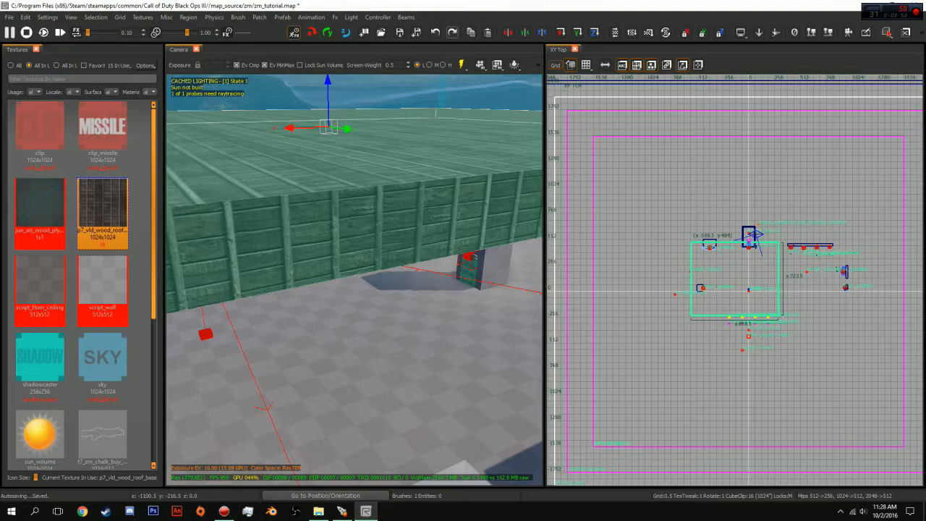
pyautogui.press('t')
pyautogui.press('t')
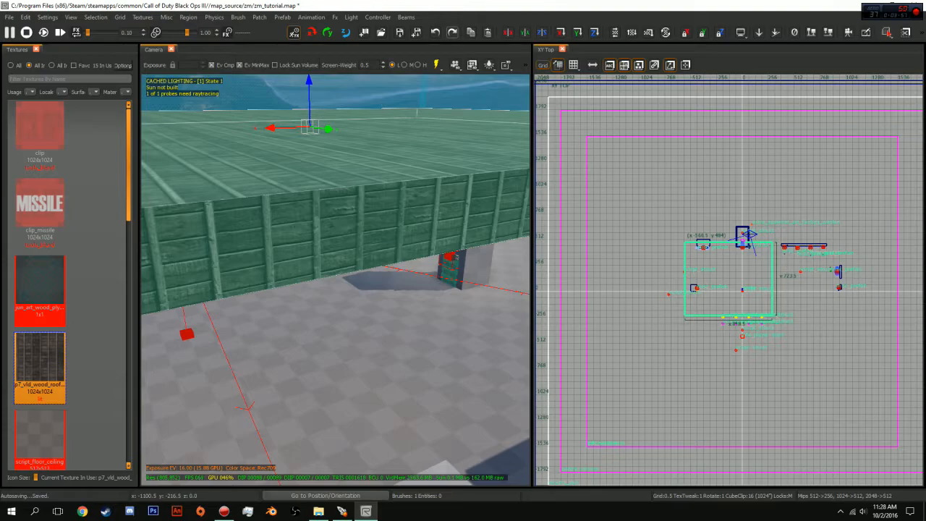
pyautogui.click(11, 65)
pyautogui.click(70, 79)
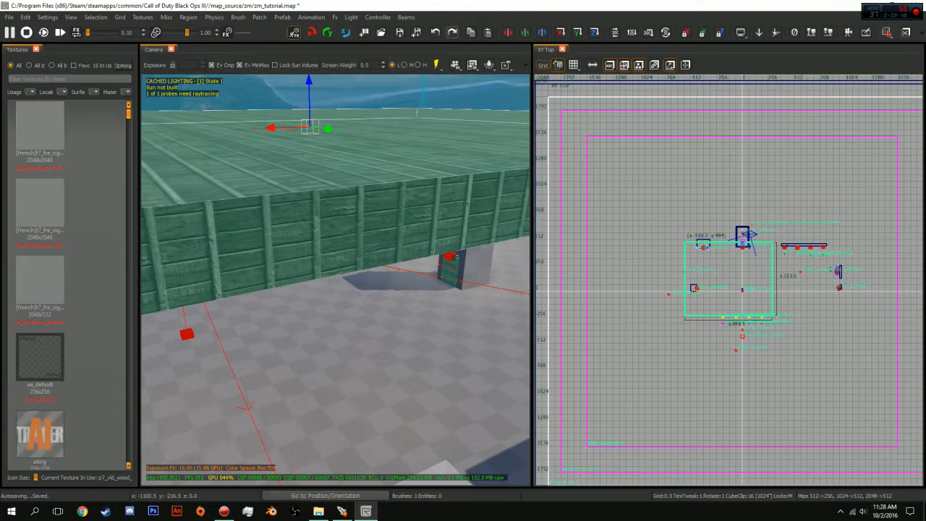
pyautogui.write('rock')
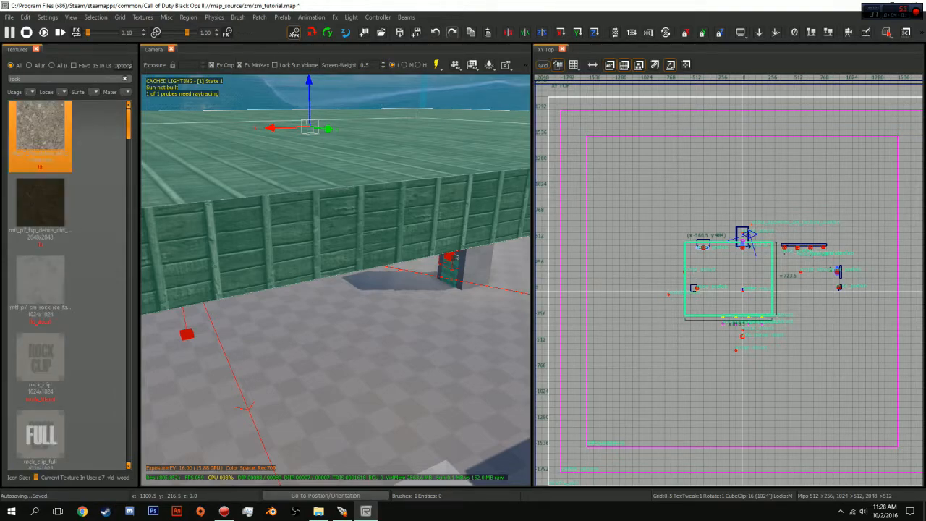
pyautogui.click(40, 133)
# - Lower the slab about 283 units so it lies on the ground as a floor
pyautogui.press('Escape')
pyautogui.press('w')
pyautogui.moveTo(335, 279)
pyautogui.mouseDown(button='right')
pyautogui.moveTo(290, 289)
pyautogui.moveTo(250, 283)
pyautogui.moveTo(319, 290)
pyautogui.moveTo(304, 275)
pyautogui.moveTo(347, 290)
pyautogui.mouseUp(button='right')
pyautogui.press('w')
pyautogui.press('w')
pyautogui.keyDown('shift'); pyautogui.click(333, 153); pyautogui.keyUp('shift')
pyautogui.moveTo(332, 155); pyautogui.dragTo(332, 391)
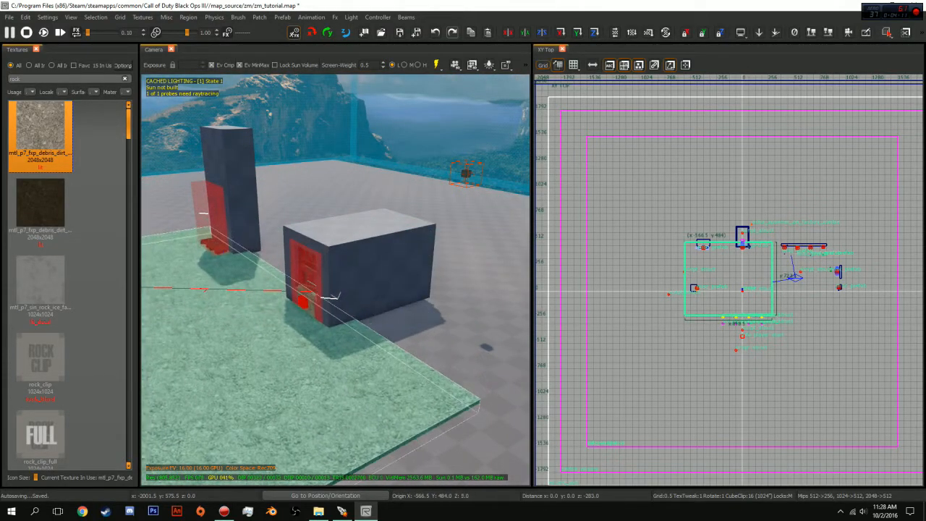
# - Deselect the floor slab and examine its debris dirt texture up close
pyautogui.press('Escape')
pyautogui.moveTo(333, 391)
pyautogui.mouseDown(button='right')
pyautogui.moveTo(282, 391)
pyautogui.moveTo(296, 463)
pyautogui.moveTo(304, 455)
pyautogui.mouseUp(button='right')
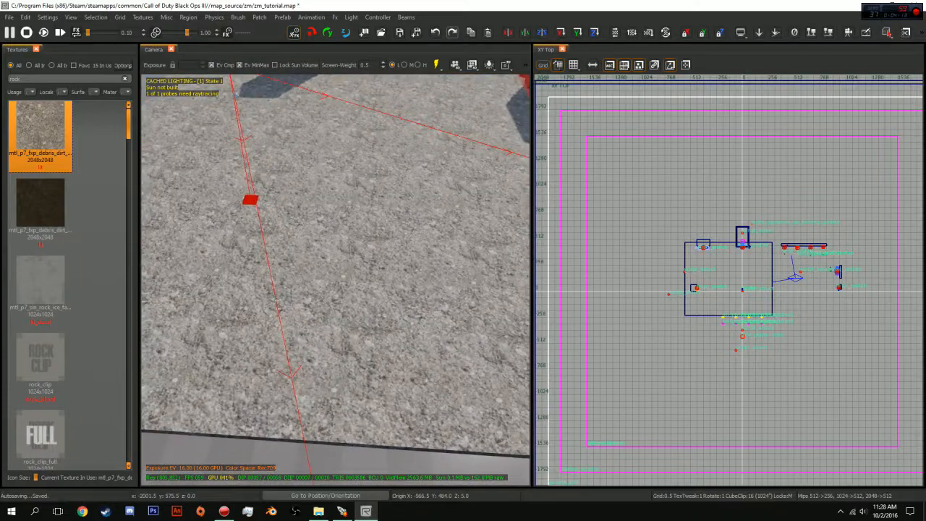
pyautogui.moveTo(333, 289); pyautogui.dragTo(304, 261, button='right')
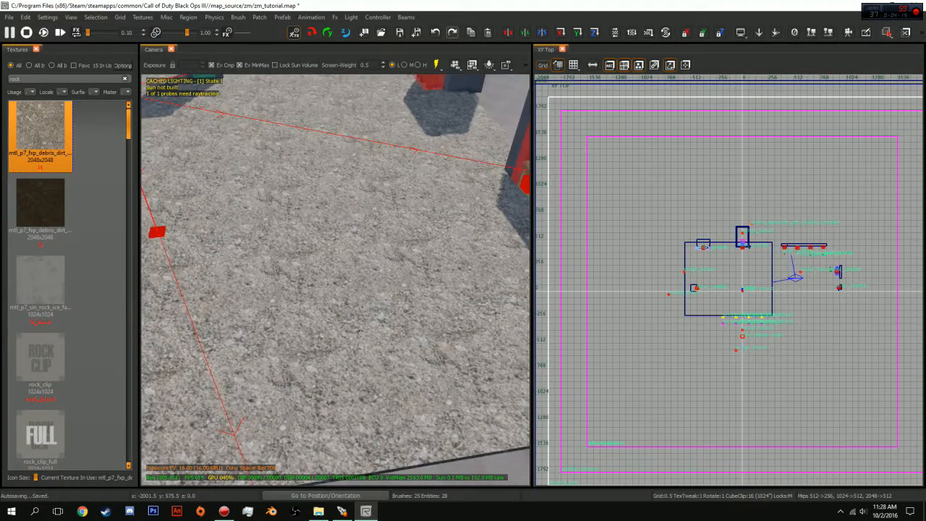
# - Reselect the floor slab, filter the textures by "wood" and apply the p7_wood_dock texture
pyautogui.keyDown('shift'); pyautogui.click(304, 261); pyautogui.keyUp('shift')
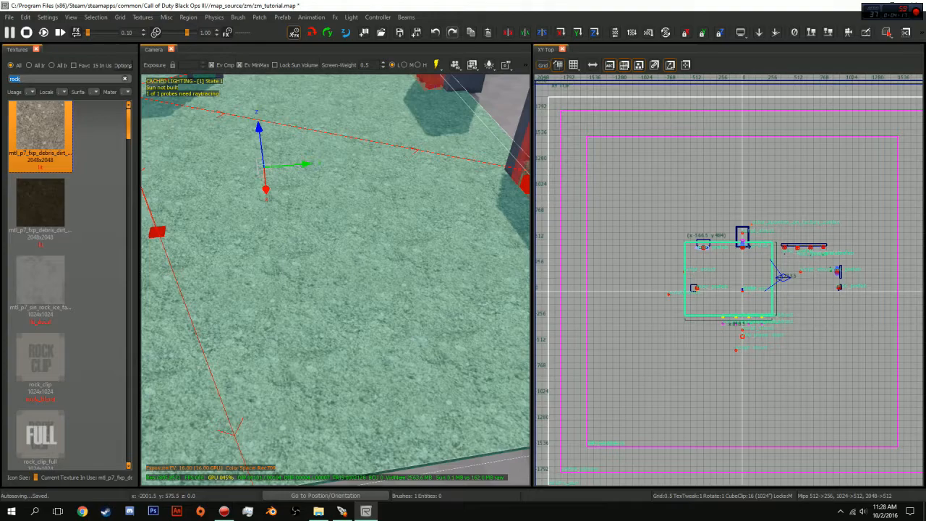
pyautogui.write('wood')
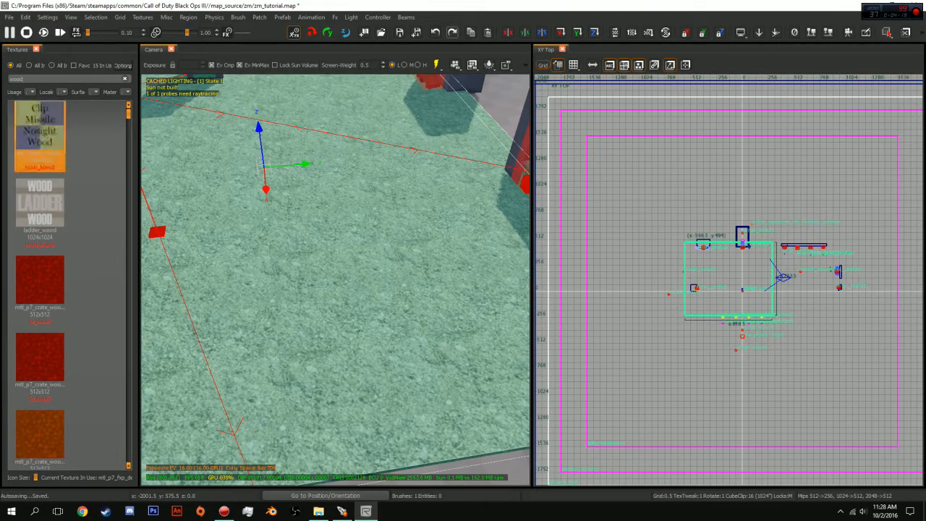
pyautogui.scroll(-5, 69, 289)
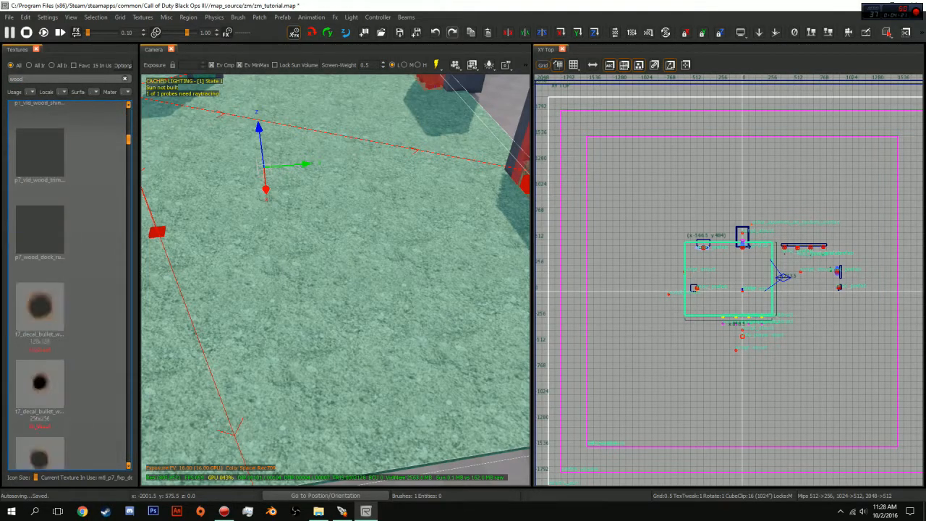
pyautogui.click(39, 246)
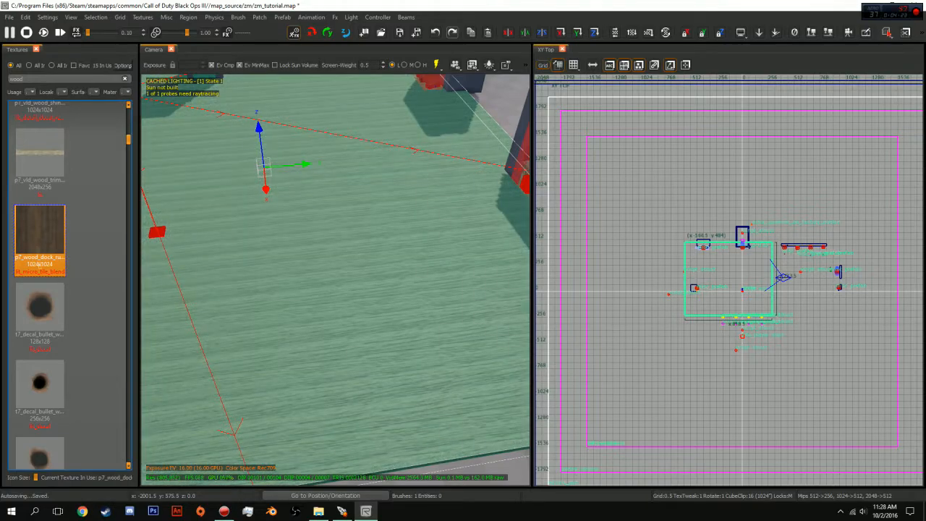
# - Deselect the floor slab, examine how the dock wood texture looks from several viewpoints, and reselect the slab
pyautogui.press('Escape')
pyautogui.moveTo(336, 280); pyautogui.dragTo(336, 361, button='right')
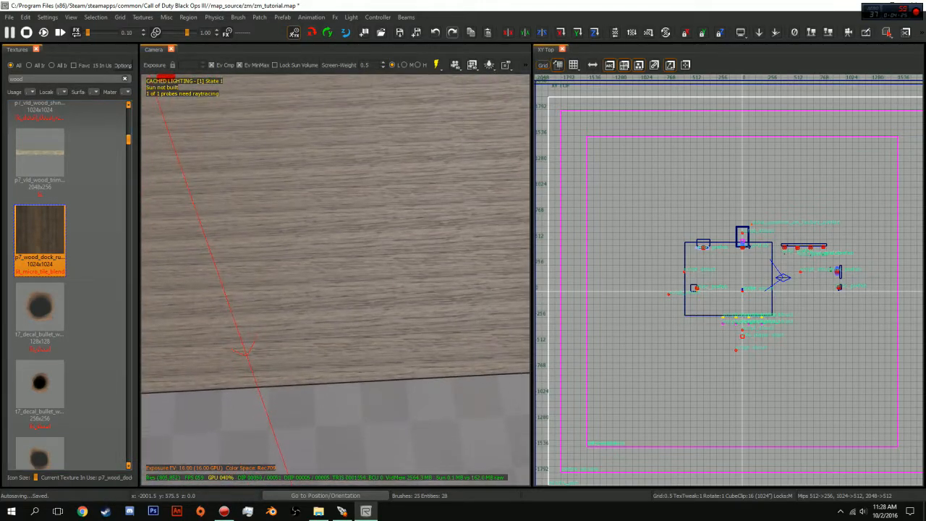
pyautogui.moveTo(335, 278); pyautogui.dragTo(448, 282, button='right')
pyautogui.moveTo(334, 279); pyautogui.dragTo(228, 308, button='right')
pyautogui.click(292, 229)
pyautogui.moveTo(293, 228)
pyautogui.mouseDown(button='right')
pyautogui.moveTo(292, 177)
pyautogui.moveTo(347, 177)
pyautogui.mouseUp(button='right')
pyautogui.press('Escape')
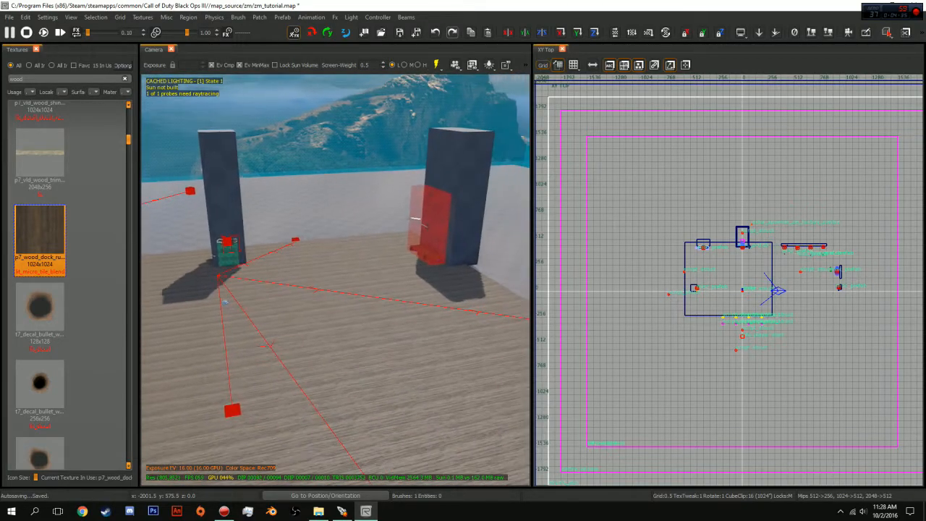
pyautogui.click(225, 302)
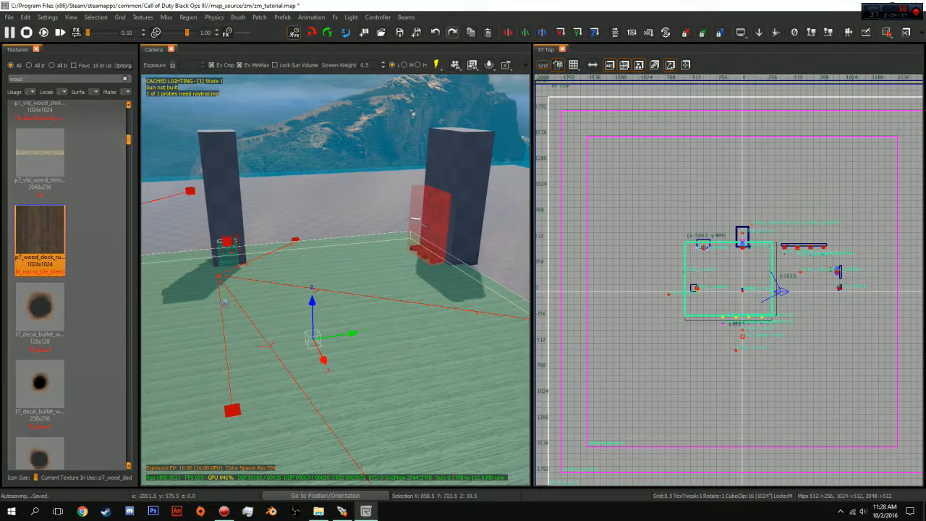
# - Replace the texture browser with the surface inspector, rotate the floor slab's texture to 45 degrees, and deselect the slab to view it
pyautogui.press('t')
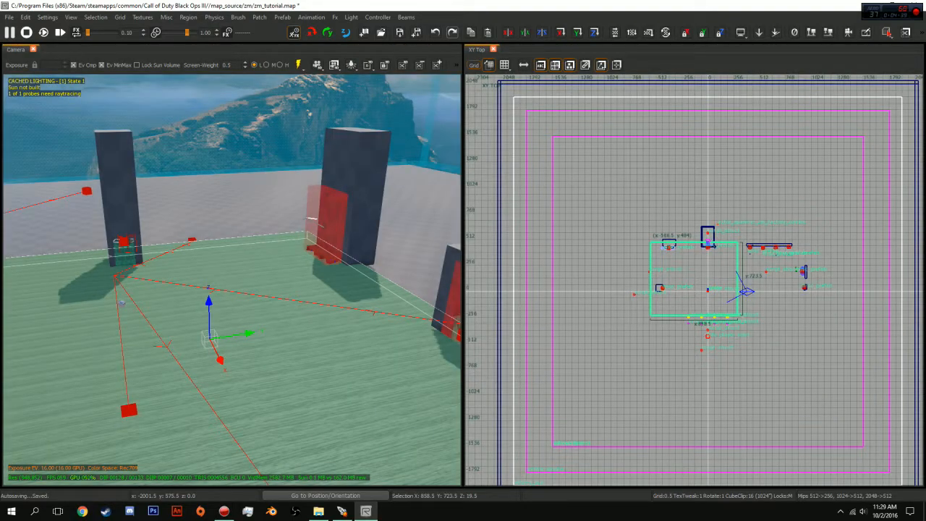
pyautogui.press('s')
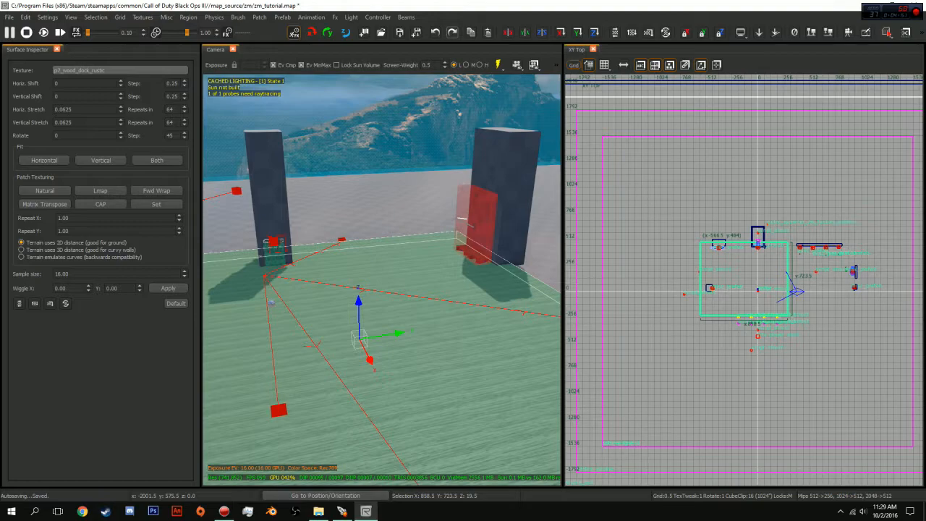
pyautogui.click(120, 134)
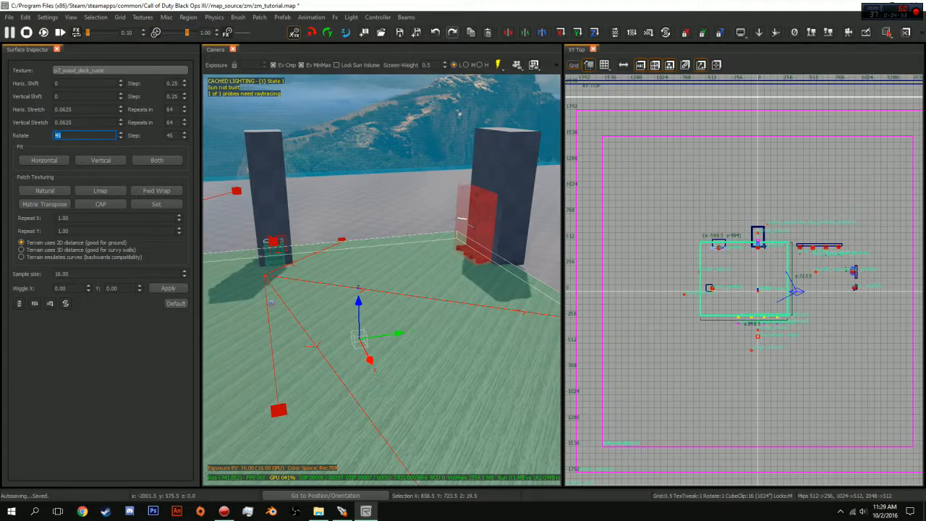
pyautogui.moveTo(381, 280); pyautogui.dragTo(368, 391, button='right')
pyautogui.press('Escape')
pyautogui.moveTo(382, 279); pyautogui.dragTo(381, 355, button='right')
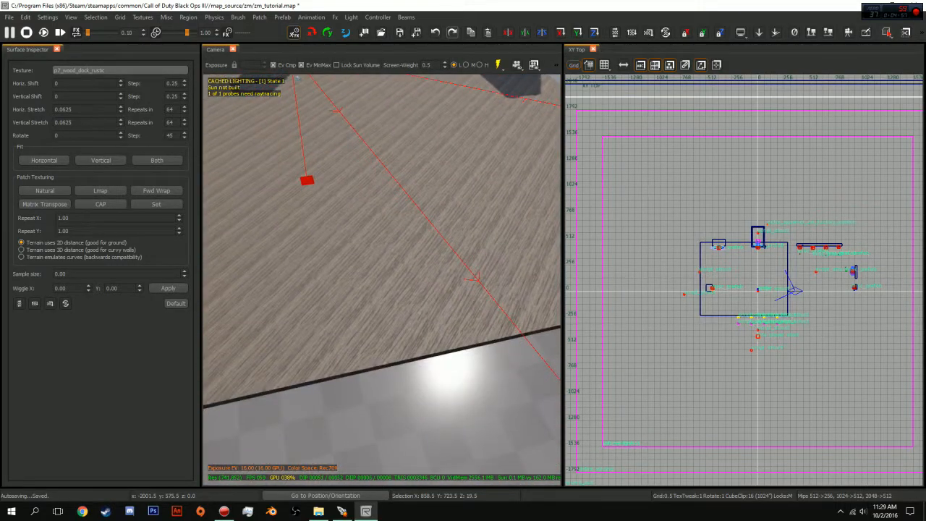
# - Reselect the floor slab, set its texture rotation to 90 degrees, and deselect it to check the plank direction
pyautogui.keyDown('shift'); pyautogui.click(381, 279); pyautogui.keyUp('shift')
pyautogui.click(120, 134)
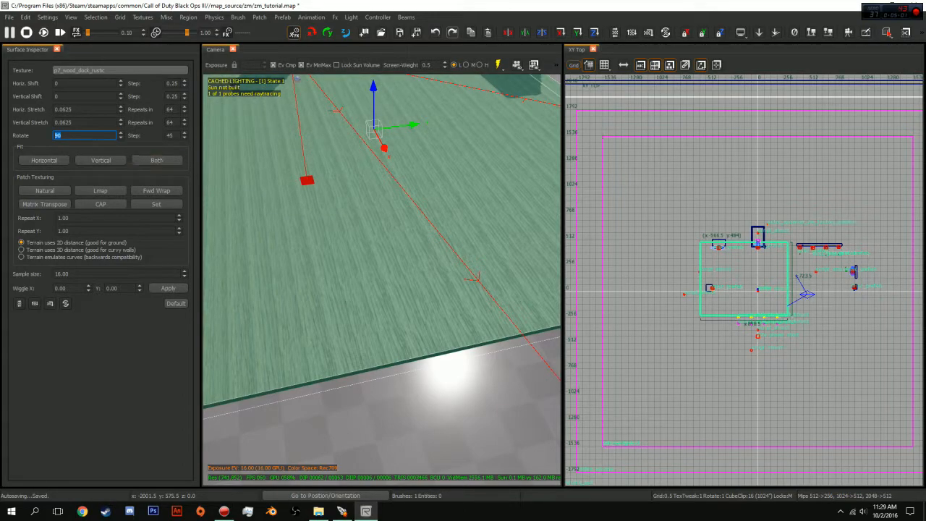
pyautogui.press('Escape')
pyautogui.moveTo(381, 279)
pyautogui.mouseDown(button='right')
pyautogui.moveTo(340, 262)
pyautogui.moveTo(351, 271)
pyautogui.moveTo(355, 195)
pyautogui.mouseUp(button='right')
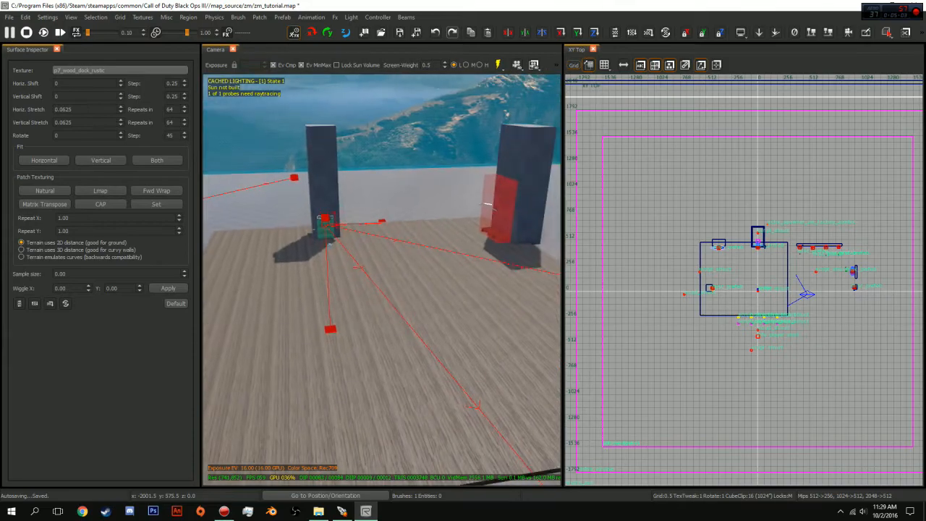
pyautogui.moveTo(381, 279)
pyautogui.mouseDown(button='right')
pyautogui.moveTo(325, 246)
pyautogui.moveTo(406, 278)
pyautogui.moveTo(387, 340)
pyautogui.moveTo(377, 290)
pyautogui.moveTo(391, 361)
pyautogui.moveTo(376, 280)
pyautogui.moveTo(405, 261)
pyautogui.moveTo(427, 202)
pyautogui.mouseUp(button='right')
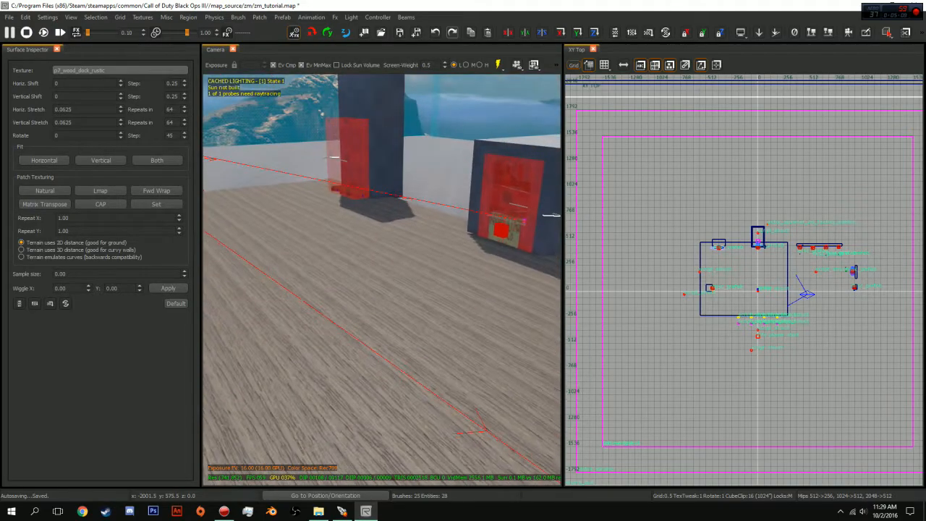
# - Reselect the floor slab and raise its texture's vertical shift to 10.75 in 0.25 increments
pyautogui.keyDown('shift'); pyautogui.click(381, 280); pyautogui.keyUp('shift')
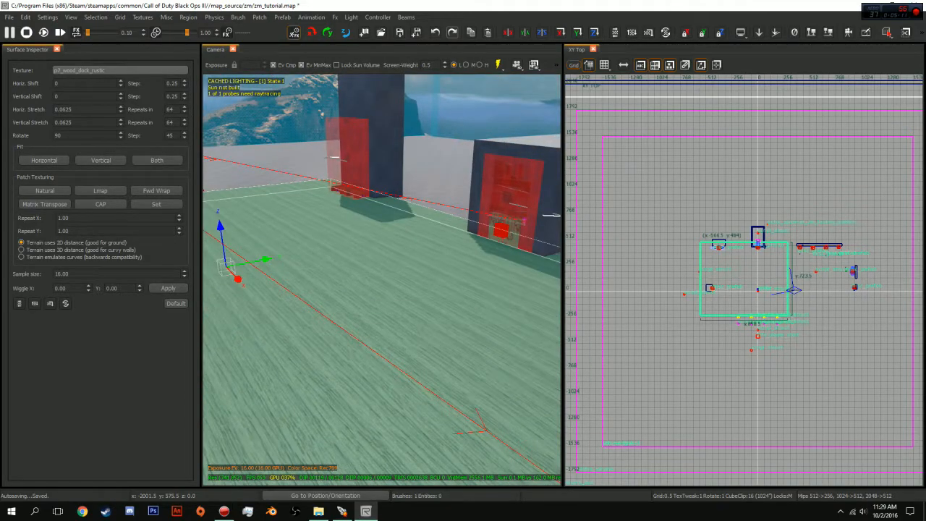
pyautogui.click(59, 96)
pyautogui.click(58, 84)
pyautogui.moveTo(381, 280); pyautogui.dragTo(233, 281, button='right')
pyautogui.click(59, 96)
pyautogui.press('Down')
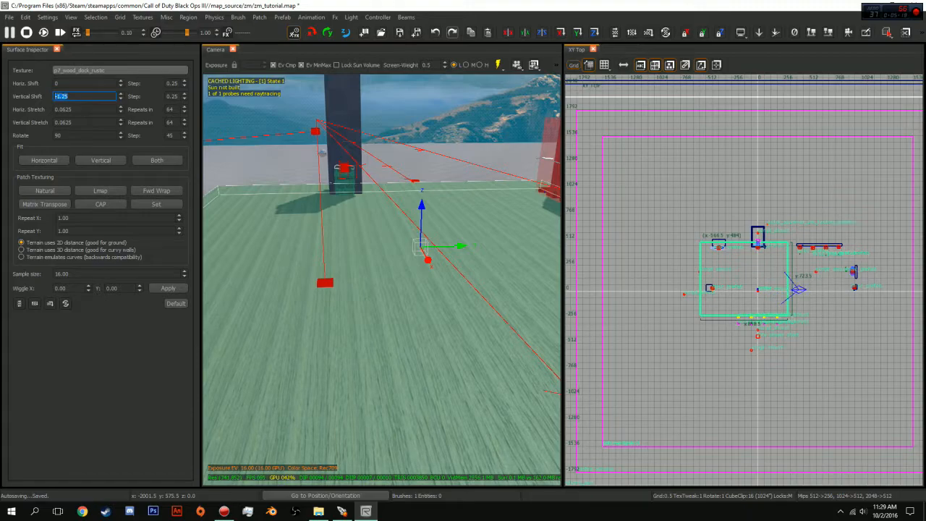
pyautogui.write('3')
pyautogui.press('Up')
pyautogui.press('Up')
pyautogui.press('Up')
pyautogui.press('Up')
pyautogui.press('Up')
pyautogui.press('Up')
pyautogui.moveTo(323, 154); pyautogui.dragTo(427, 304, button='right')
pyautogui.click(66, 96)
pyautogui.press('Up')
pyautogui.press('Up')
pyautogui.press('Up')
pyautogui.press('Up')
pyautogui.press('Up')
pyautogui.press('Up')
pyautogui.press('Down')
pyautogui.press('Down')
pyautogui.press('Down')
pyautogui.press('Down')
pyautogui.press('Up')
pyautogui.press('Up')
pyautogui.press('Up')
pyautogui.press('Down')
pyautogui.press('Down')
pyautogui.press('Down')
pyautogui.press('Down')
pyautogui.press('Down')
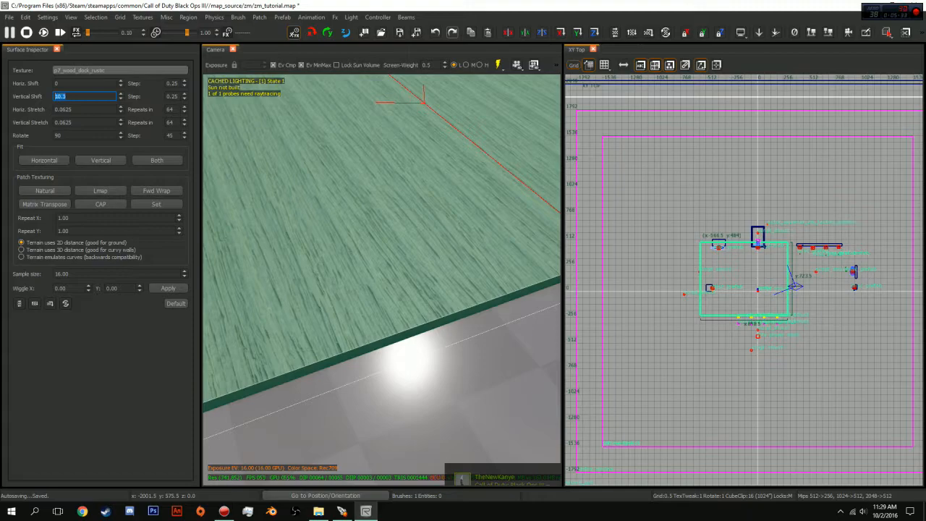
pyautogui.press('Down')
pyautogui.press('Down')
# - Set the horizontal shift of the floor slab's texture to 7.5 and deselect the slab
pyautogui.click(84, 83)
pyautogui.press('Up')
pyautogui.press('Up')
pyautogui.press('Up')
pyautogui.press('Up')
pyautogui.press('Up')
pyautogui.press('Up')
pyautogui.press('Up')
pyautogui.press('Up')
pyautogui.press('Up')
pyautogui.press('Up')
pyautogui.press('Up')
pyautogui.press('Up')
pyautogui.press('Up')
pyautogui.press('Up')
pyautogui.press('Up')
pyautogui.press('Up')
pyautogui.press('Up')
pyautogui.press('Up')
pyautogui.press('Up')
pyautogui.press('Up')
pyautogui.press('Up')
pyautogui.press('Up')
pyautogui.press('Up')
pyautogui.press('Up')
pyautogui.press('Up')
pyautogui.press('Up')
pyautogui.press('Up')
pyautogui.press('Up')
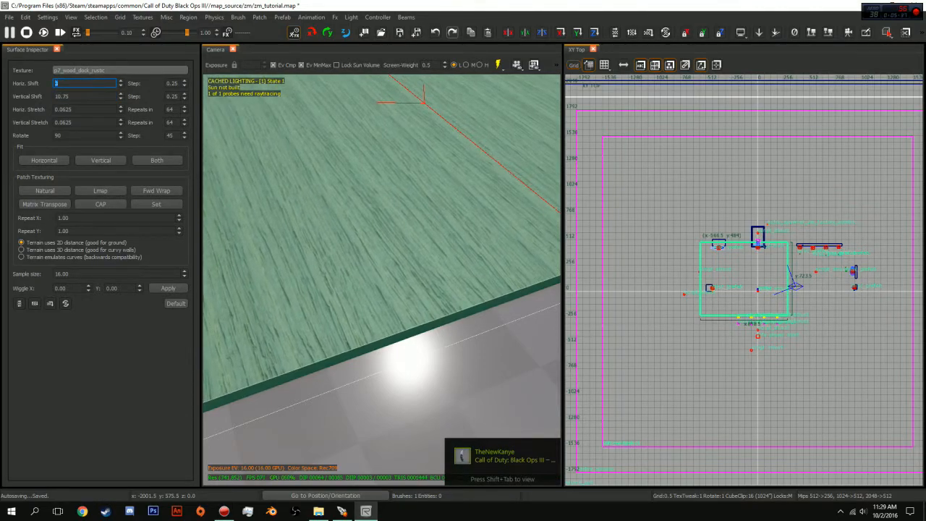
pyautogui.press('Up')
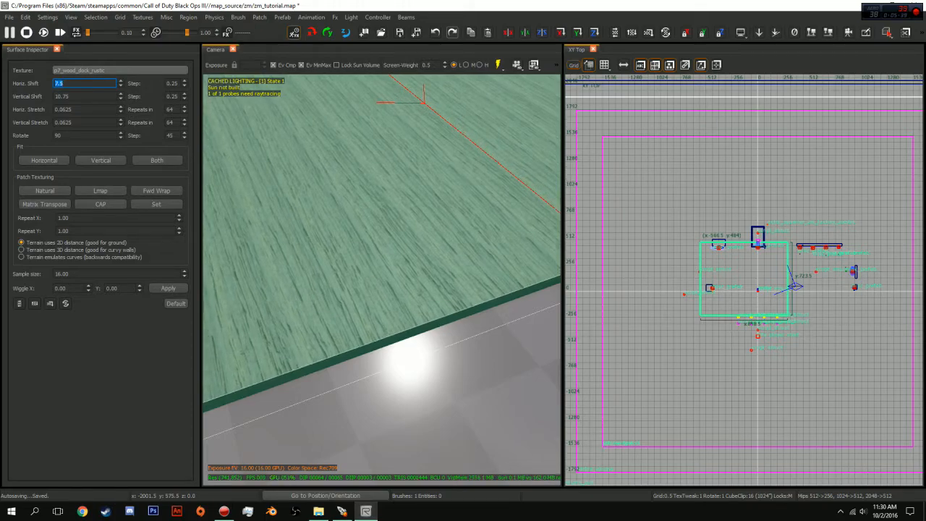
pyautogui.press('Escape')
pyautogui.moveTo(381, 280)
pyautogui.mouseDown(button='right')
pyautogui.moveTo(339, 181)
pyautogui.moveTo(452, 199)
pyautogui.mouseUp(button='right')
# - Draw a new brush about 353 by 758 units beside the floor slab and flatten it into a slab about 32 units thick
pyautogui.moveTo(696, 242); pyautogui.dragTo(659, 319)
pyautogui.moveTo(499, 290)
pyautogui.mouseDown(button='right')
pyautogui.moveTo(332, 271)
pyautogui.moveTo(332, 224)
pyautogui.moveTo(376, 152)
pyautogui.moveTo(355, 156)
pyautogui.mouseUp(button='right')
pyautogui.moveTo(333, 165); pyautogui.dragTo(315, 223)
pyautogui.moveTo(633, 283); pyautogui.dragTo(670, 283)
pyautogui.moveTo(326, 167); pyautogui.dragTo(311, 481)
pyautogui.moveTo(382, 279)
pyautogui.mouseDown(button='right')
pyautogui.moveTo(377, 361)
pyautogui.moveTo(316, 438)
pyautogui.mouseUp(button='right')
pyautogui.moveTo(454, 170); pyautogui.dragTo(458, 110)
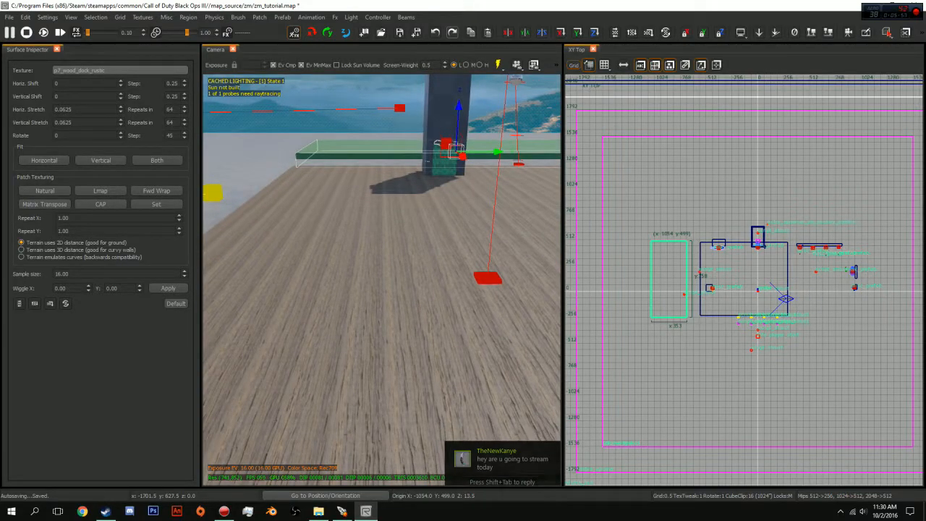
# - Move the new slab about 747 units along X onto the floor and lower it to Z 7.0
pyautogui.moveTo(461, 156); pyautogui.dragTo(564, 226)
pyautogui.press('KP_6')
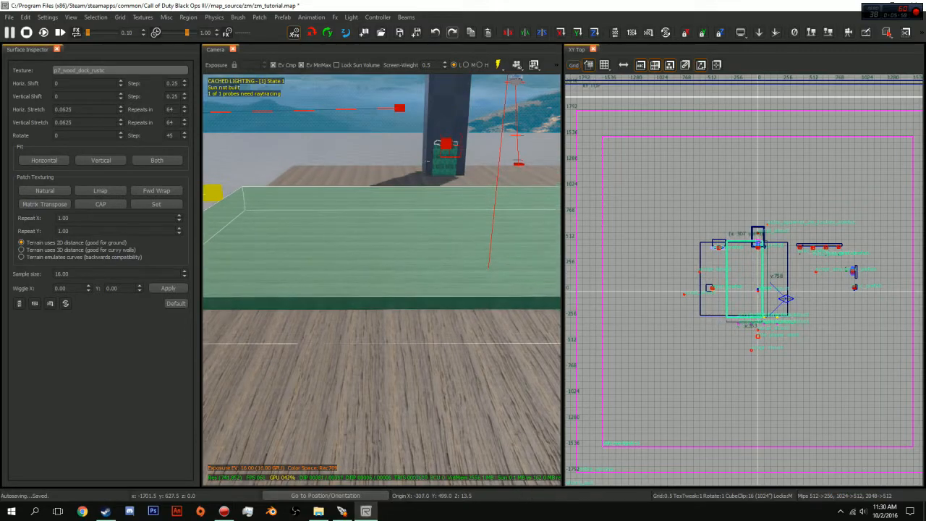
pyautogui.moveTo(381, 279); pyautogui.dragTo(463, 282, button='right')
pyautogui.moveTo(330, 188); pyautogui.dragTo(331, 195)
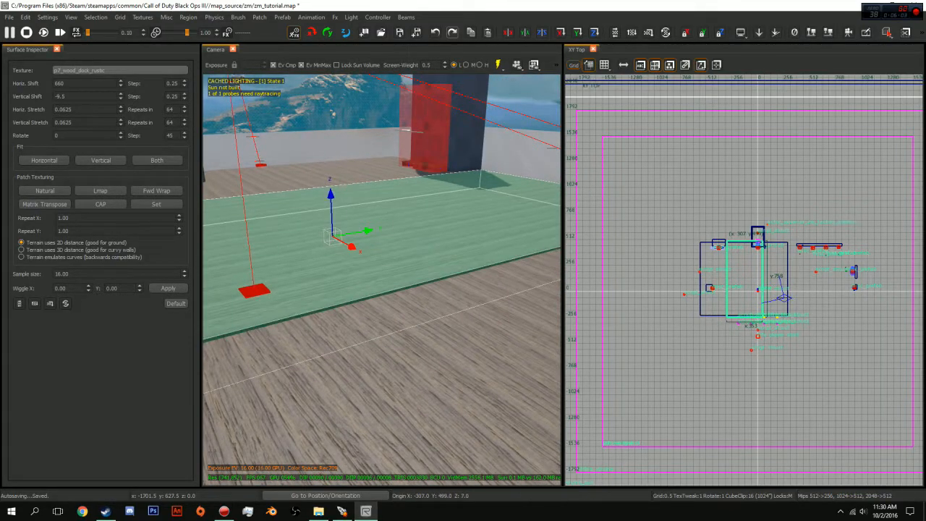
# - Examine the seam between the two slabs and select each slab in turn to compare their texture shift and rotation values
pyautogui.press('Escape')
pyautogui.moveTo(381, 280)
pyautogui.mouseDown(button='right')
pyautogui.moveTo(492, 267)
pyautogui.moveTo(413, 347)
pyautogui.moveTo(325, 348)
pyautogui.moveTo(372, 177)
pyautogui.moveTo(360, 160)
pyautogui.moveTo(357, 179)
pyautogui.mouseUp(button='right')
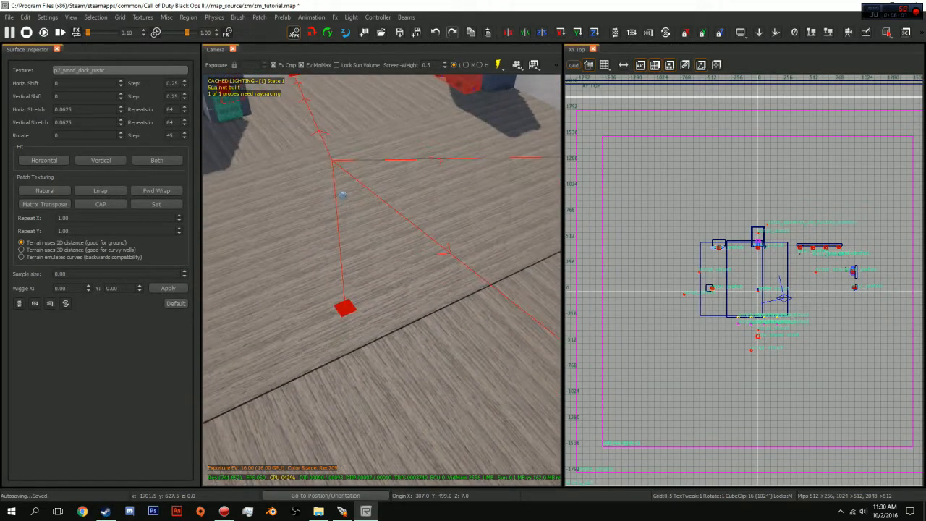
pyautogui.moveTo(334, 282); pyautogui.dragTo(391, 304, button='right')
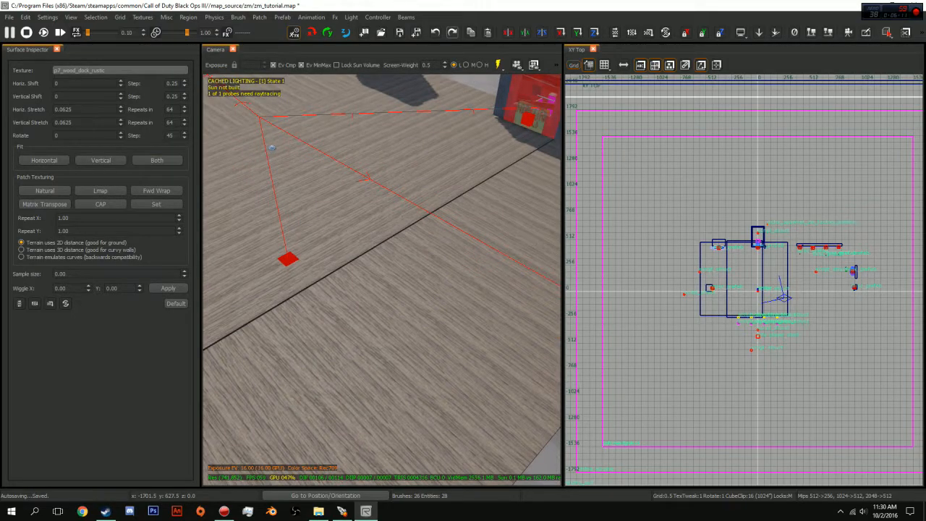
pyautogui.keyDown('shift'); pyautogui.click(347, 217); pyautogui.keyUp('shift')
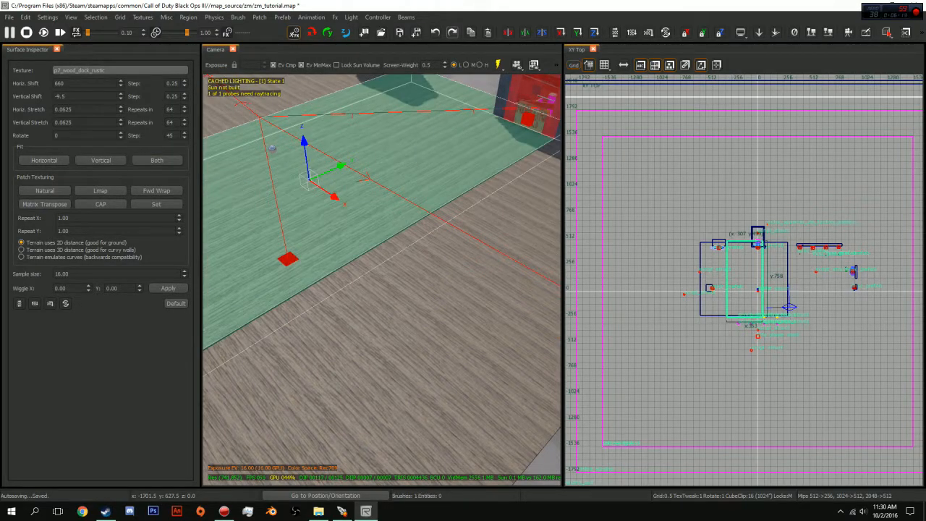
pyautogui.press('Escape')
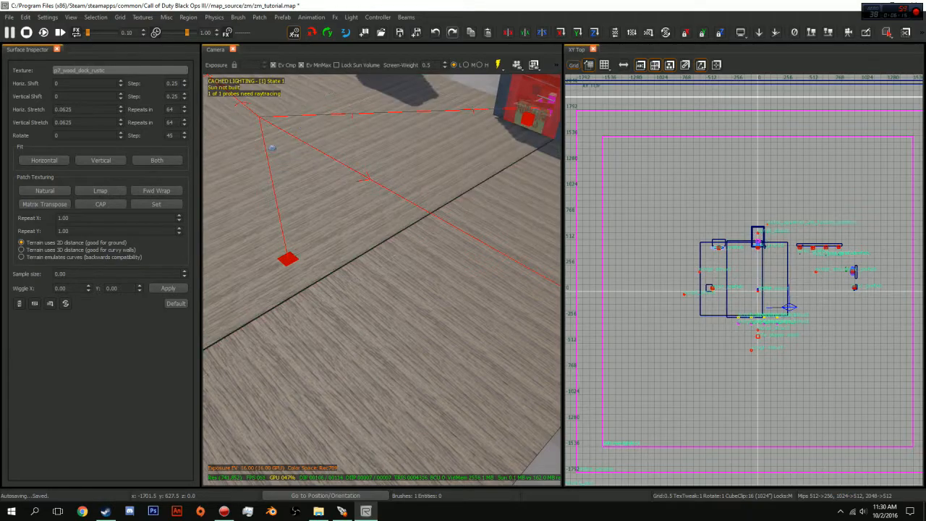
pyautogui.keyDown('shift'); pyautogui.click(376, 311); pyautogui.keyUp('shift')
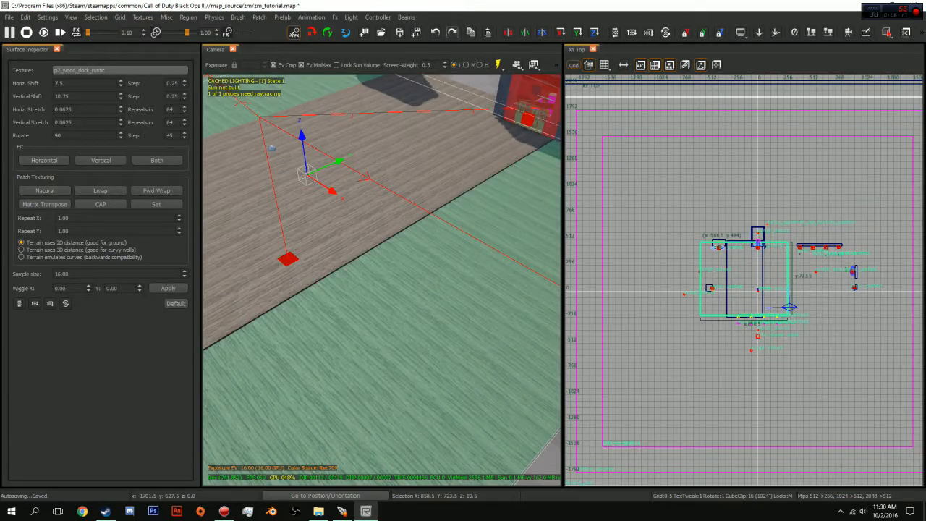
pyautogui.press('Escape')
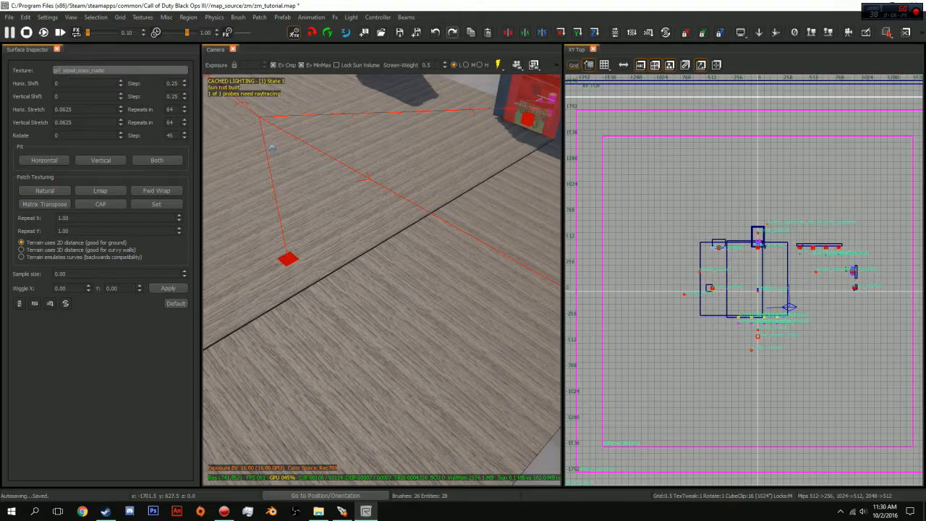
# - Swap the surface inspector for the texture browser, apply p7_wood_dock_rustic to both slabs together, and deselect them
pyautogui.click(57, 50)
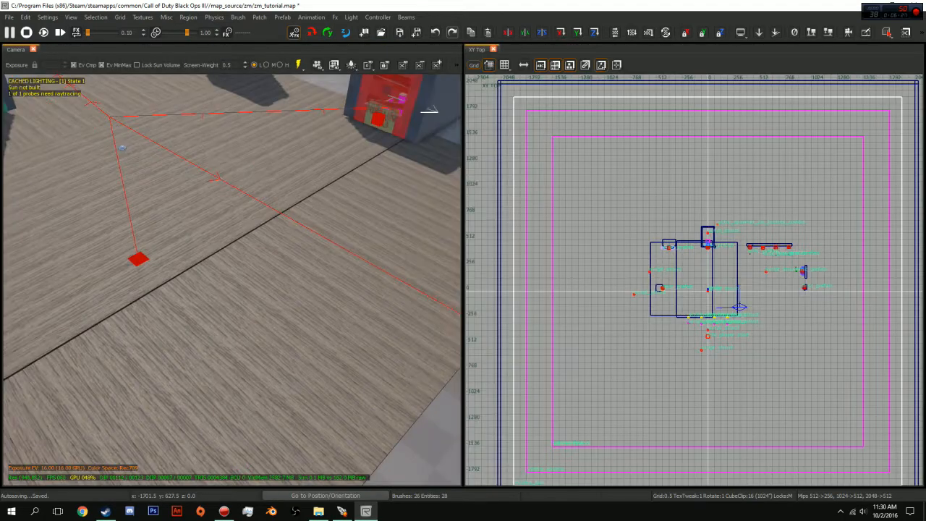
pyautogui.press('t')
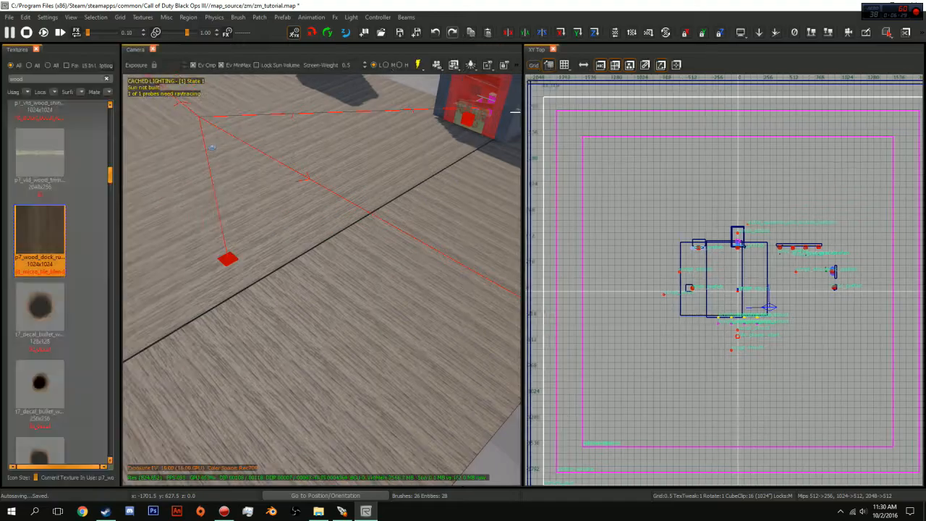
pyautogui.keyDown('shift'); pyautogui.click(304, 224); pyautogui.keyUp('shift')
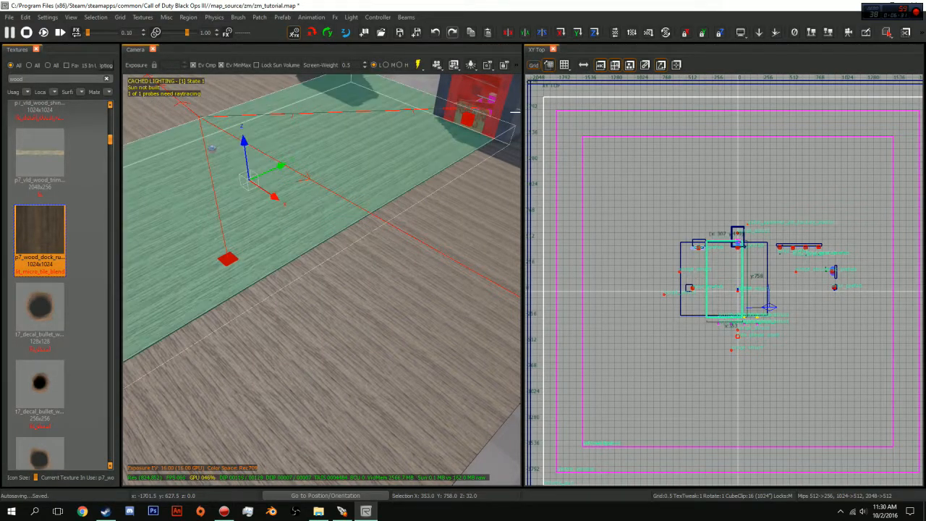
pyautogui.keyDown('shift'); pyautogui.click(325, 311); pyautogui.keyUp('shift')
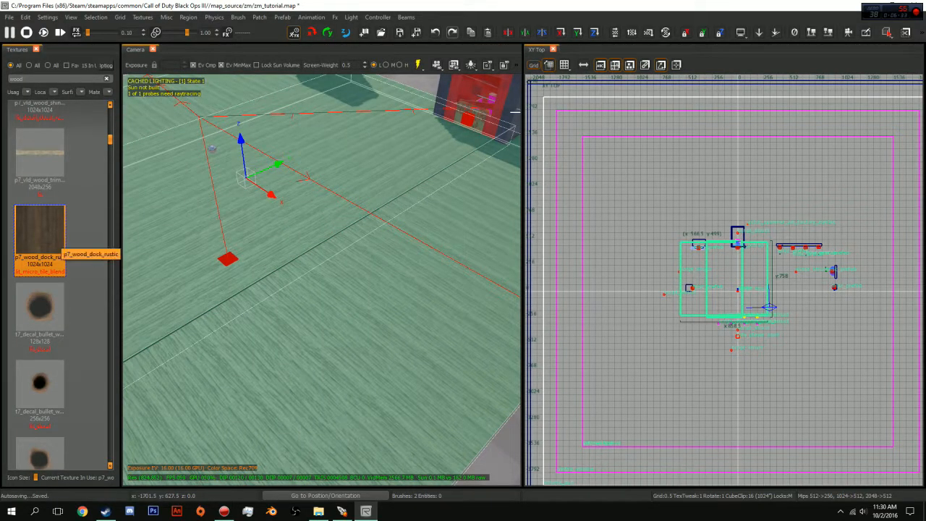
pyautogui.click(54, 242)
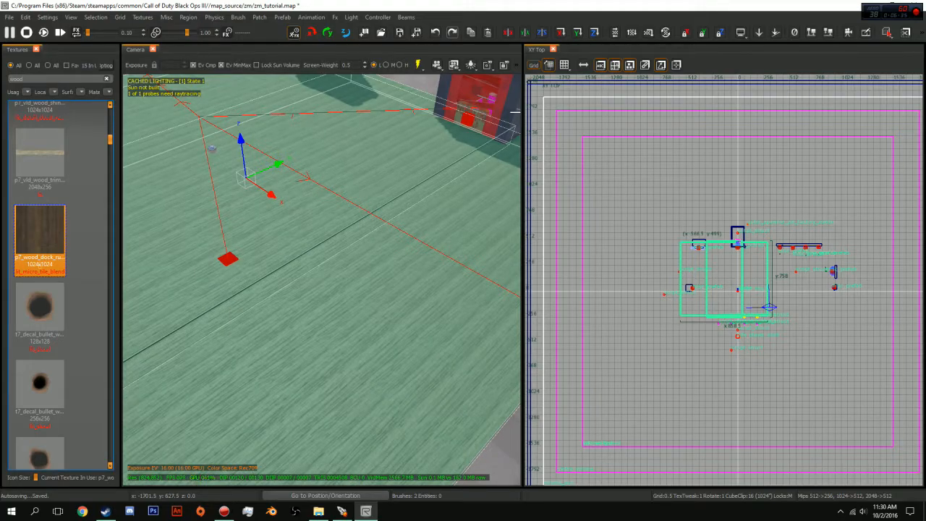
pyautogui.press('Escape')
# - Select the large volume brush covering the camera view and hide it
pyautogui.moveTo(322, 279)
pyautogui.mouseDown(button='right')
pyautogui.moveTo(250, 274)
pyautogui.moveTo(232, 242)
pyautogui.moveTo(289, 217)
pyautogui.moveTo(347, 210)
pyautogui.moveTo(405, 231)
pyautogui.mouseUp(button='right')
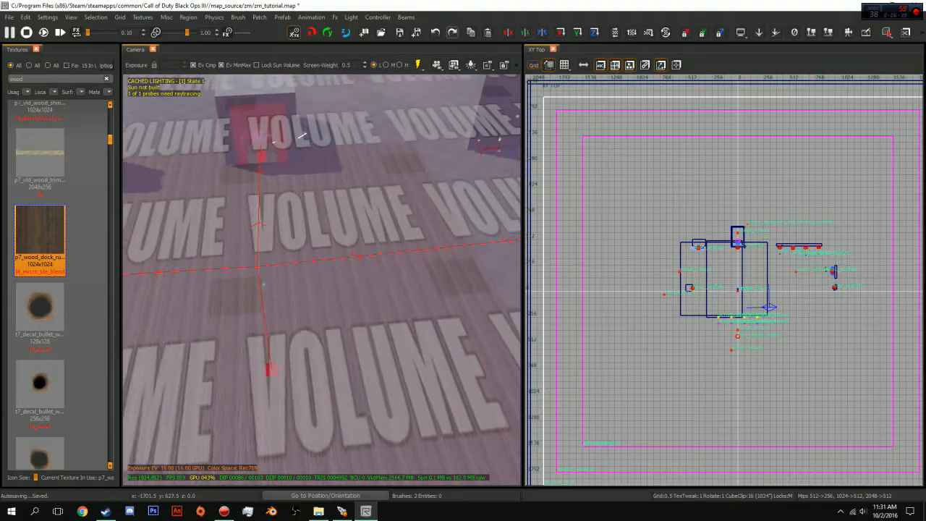
pyautogui.click(258, 270)
pyautogui.press('h')
# - Examine the slab edges and the dock wood grain up close across the seam between the two slabs
pyautogui.moveTo(258, 270); pyautogui.dragTo(236, 389, button='right')
pyautogui.moveTo(292, 108); pyautogui.dragTo(288, 200, button='right')
pyautogui.moveTo(297, 273)
pyautogui.mouseDown(button='right')
pyautogui.moveTo(287, 87)
pyautogui.moveTo(264, 248)
pyautogui.mouseUp(button='right')
pyautogui.moveTo(293, 202); pyautogui.dragTo(253, 148, button='right')
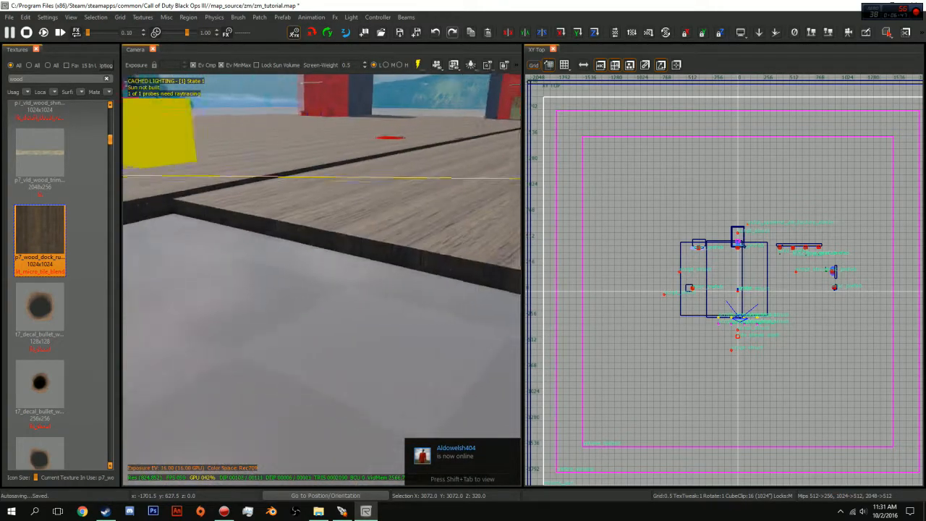
pyautogui.moveTo(322, 279); pyautogui.dragTo(401, 279, button='right')
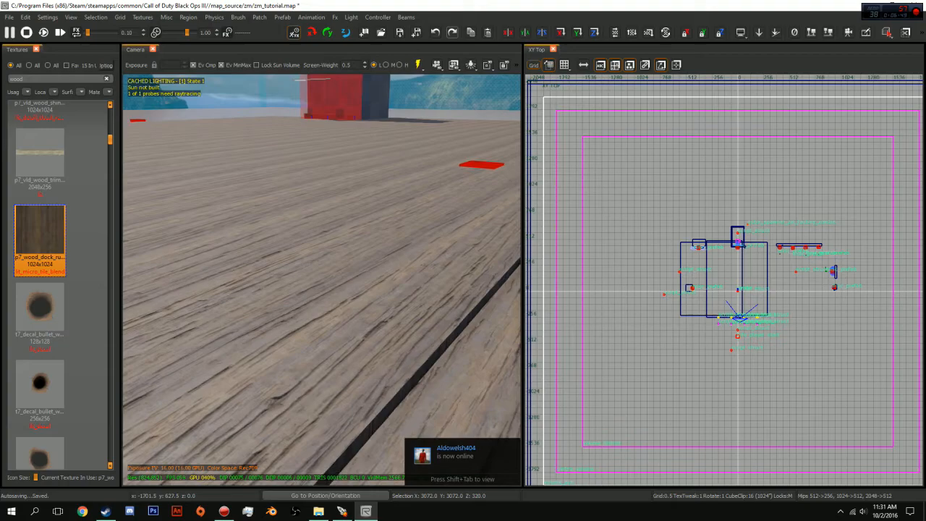
pyautogui.moveTo(322, 279); pyautogui.dragTo(395, 297, button='right')
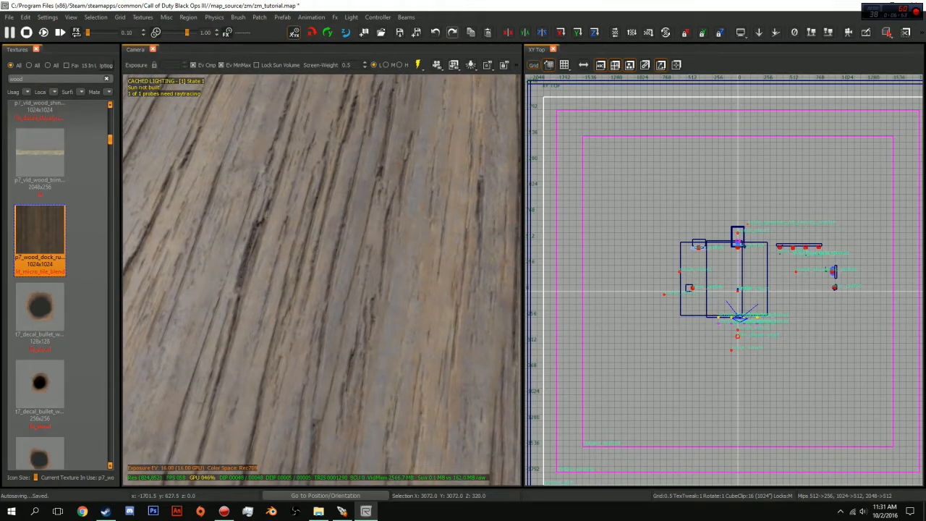
pyautogui.scroll(-10, 321, 280)
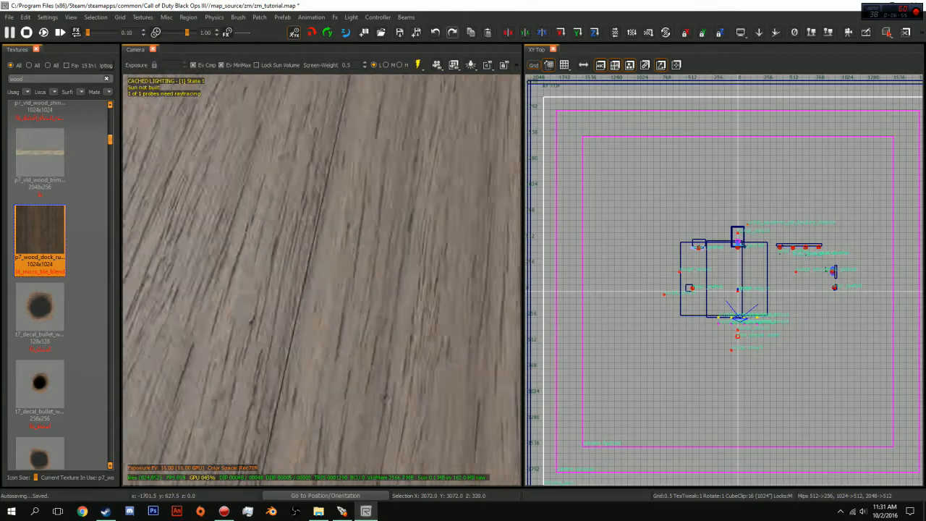
pyautogui.moveTo(322, 280); pyautogui.dragTo(307, 204, button='right')
# - Select the narrower slab on the floor and replace the texture browser with the surface inspector
pyautogui.keyDown('shift'); pyautogui.click(396, 262); pyautogui.keyUp('shift')
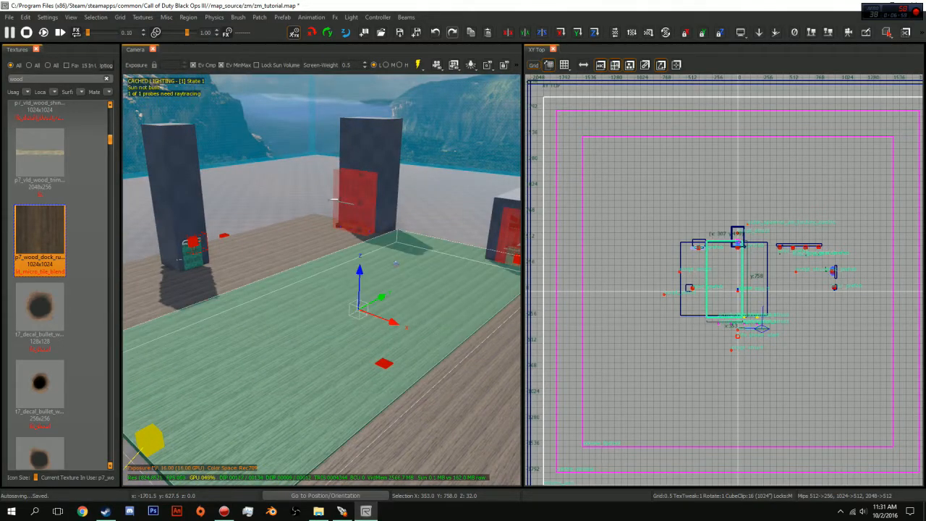
pyautogui.moveTo(395, 263); pyautogui.dragTo(474, 253, button='right')
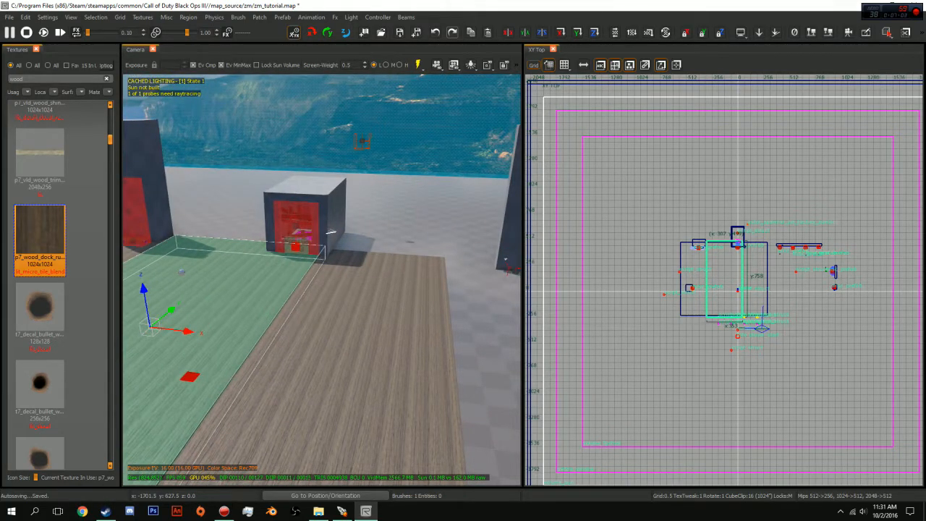
pyautogui.moveTo(463, 260); pyautogui.dragTo(362, 262, button='right')
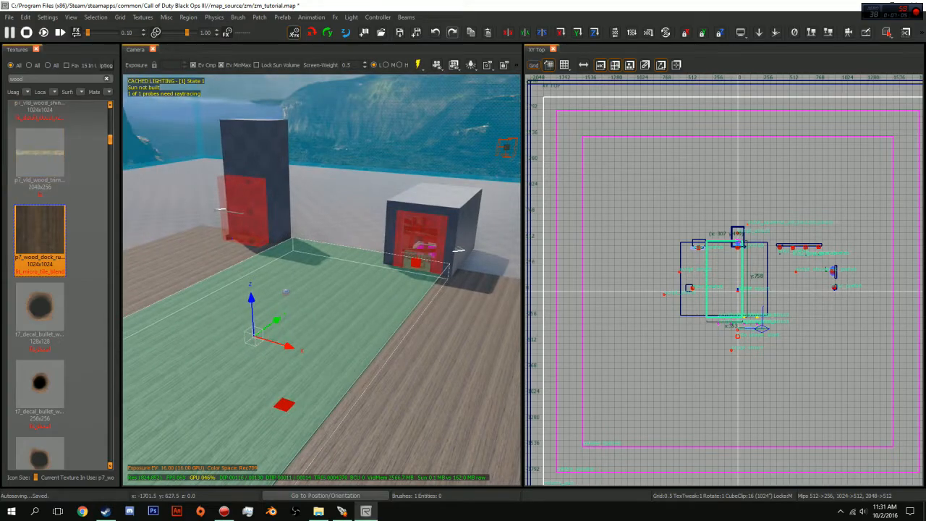
pyautogui.press('t')
pyautogui.press('s')
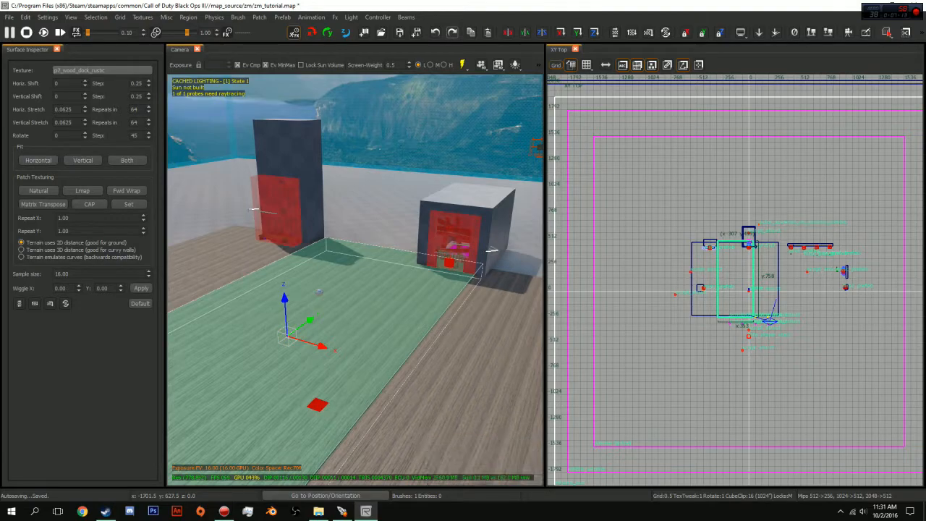
# - Raise the selected floor slab's horizontal texture stretch well above its default, then settle it at 1.3125
pyautogui.click(73, 109)
pyautogui.moveTo(354, 279); pyautogui.dragTo(253, 260, button='right')
pyautogui.moveTo(354, 279); pyautogui.dragTo(355, 405, button='right')
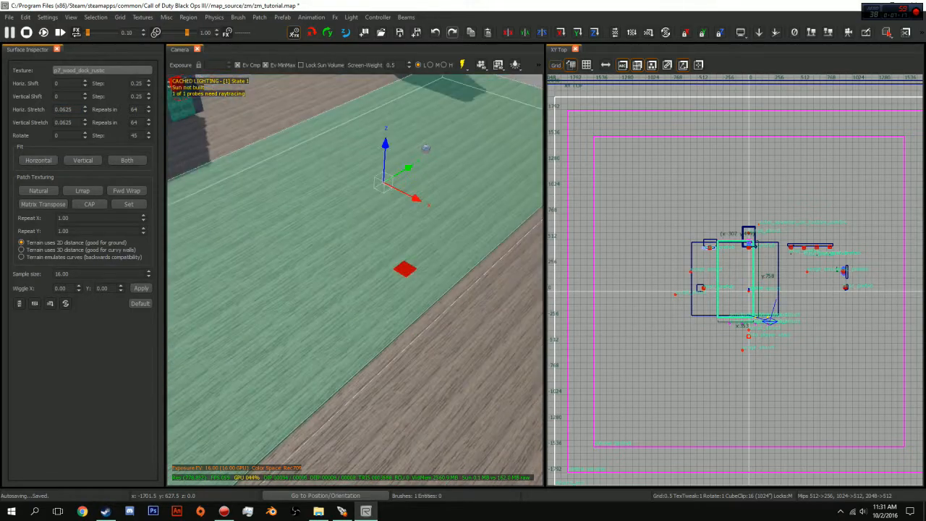
pyautogui.doubleClick(67, 109)
pyautogui.scroll(20, 67, 110)
pyautogui.scroll(20, 67, 109)
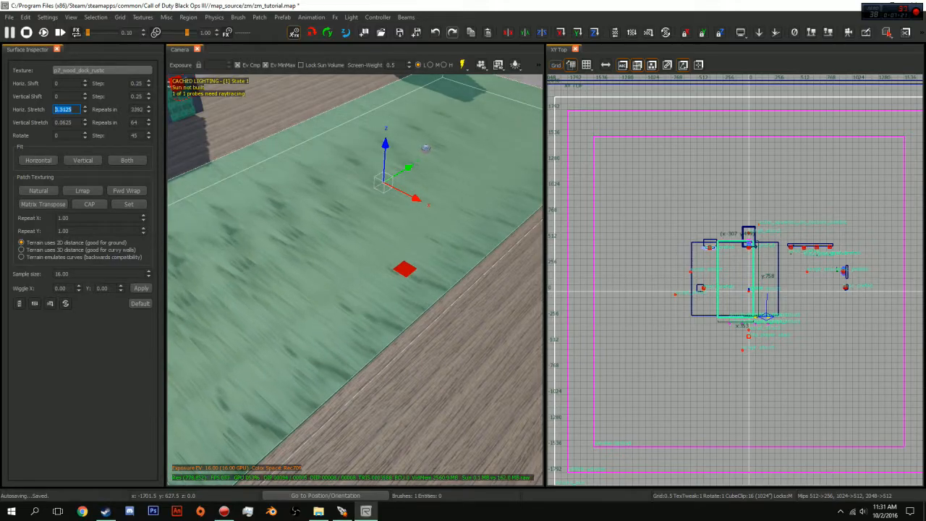
pyautogui.press('Down')
pyautogui.press('Down')
pyautogui.press('Down')
pyautogui.press('Down')
pyautogui.press('Down')
pyautogui.press('Down')
pyautogui.press('Down')
pyautogui.press('Down')
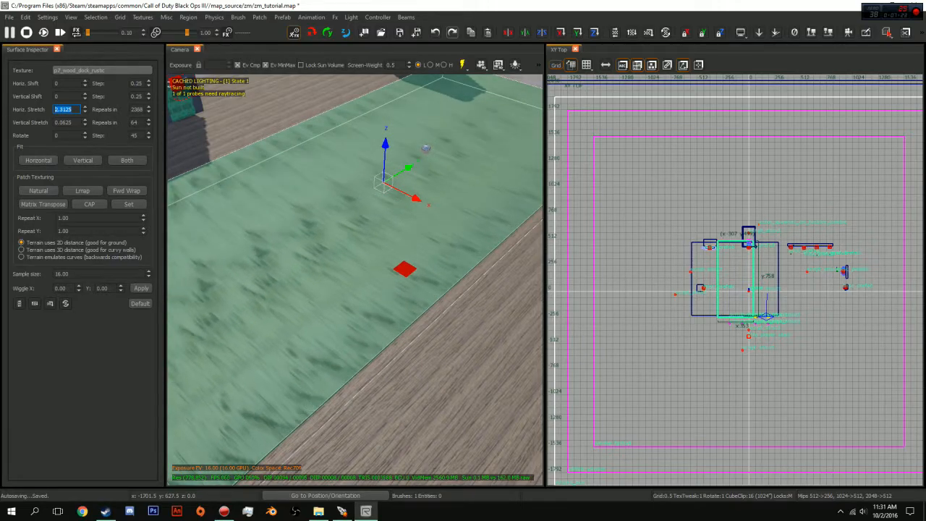
# - Set the slab's vertical texture stretch to 2.0625 and deselect the slab
pyautogui.press('Tab')
pyautogui.write('1.8125')
pyautogui.press('Return')
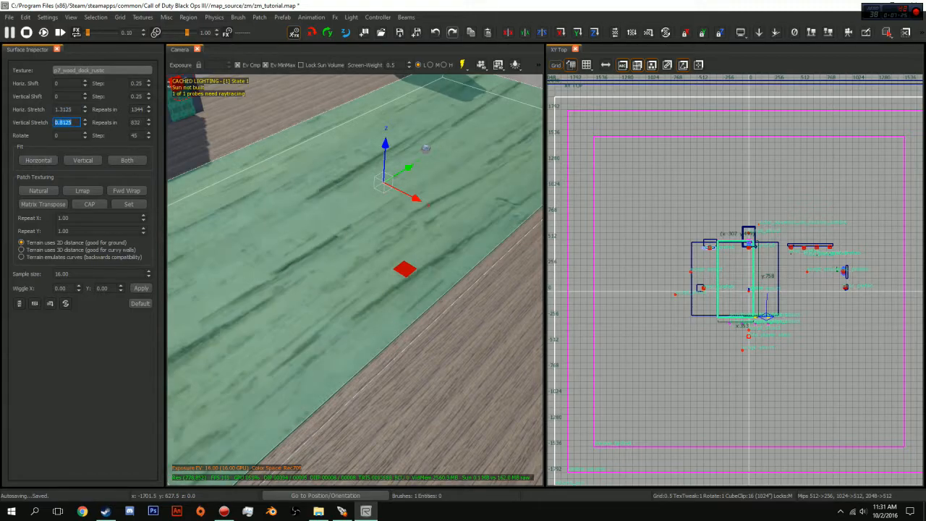
pyautogui.press('Up')
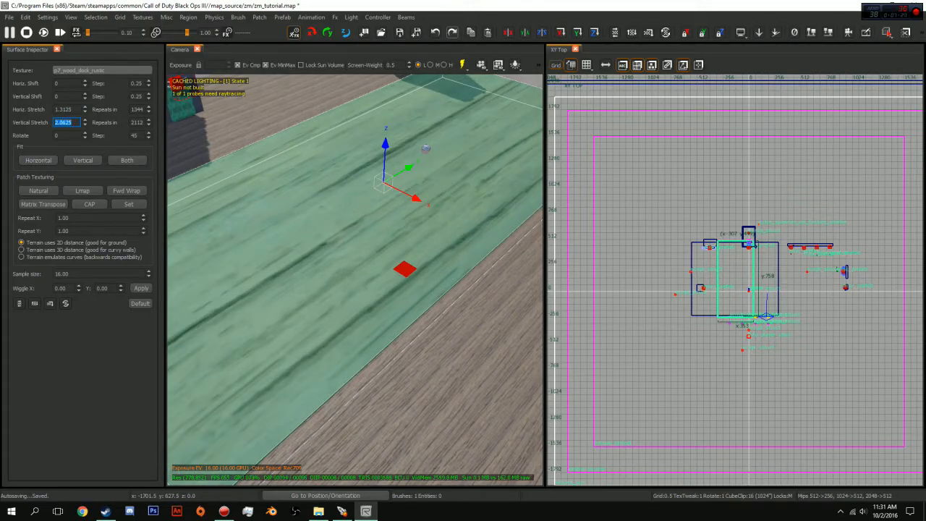
pyautogui.press('Escape')
# - Select both floor slabs, swap the surface inspector for the texture browser, reapply p7_wood_dock_rustic to them, and deselect them
pyautogui.moveTo(354, 280)
pyautogui.mouseDown(button='right')
pyautogui.moveTo(354, 209)
pyautogui.moveTo(376, 211)
pyautogui.mouseUp(button='right')
pyautogui.moveTo(412, 273)
pyautogui.mouseDown(button='right')
pyautogui.moveTo(411, 311)
pyautogui.moveTo(405, 267)
pyautogui.moveTo(416, 246)
pyautogui.moveTo(477, 246)
pyautogui.moveTo(405, 289)
pyautogui.moveTo(340, 285)
pyautogui.moveTo(383, 340)
pyautogui.moveTo(405, 304)
pyautogui.moveTo(369, 253)
pyautogui.mouseUp(button='right')
pyautogui.moveTo(535, 131); pyautogui.dragTo(498, 131, button='right')
pyautogui.keyDown('shift'); pyautogui.click(340, 282); pyautogui.keyUp('shift')
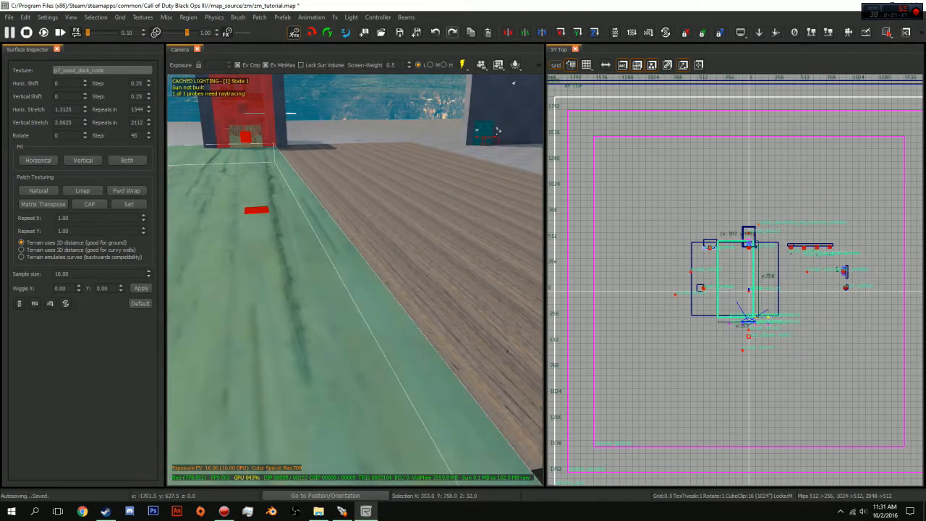
pyautogui.keyDown('shift'); pyautogui.click(507, 352); pyautogui.keyUp('shift')
pyautogui.press('s')
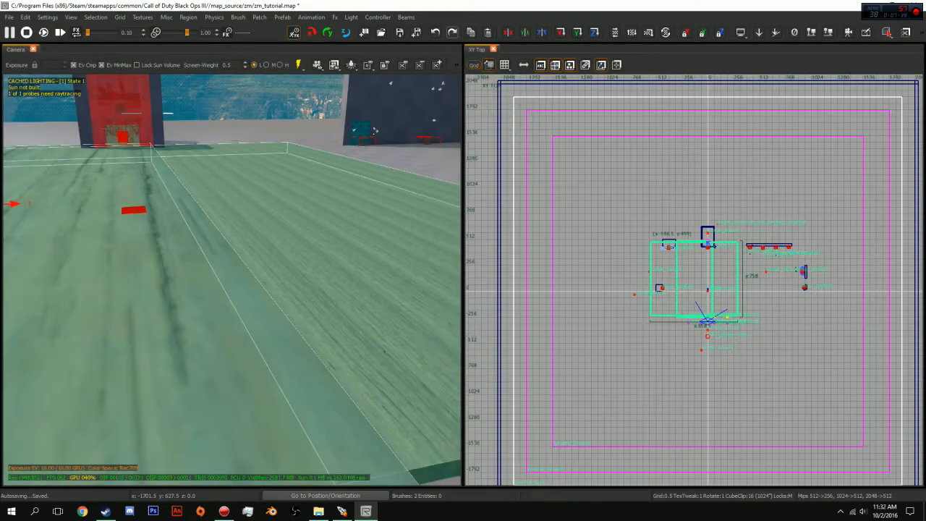
pyautogui.press('t')
pyautogui.click(39, 265)
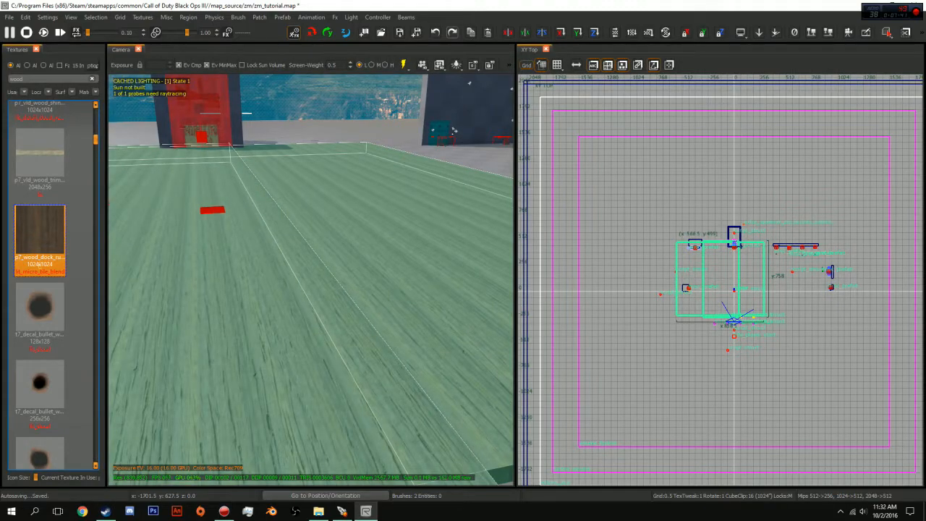
pyautogui.keyDown('shift'); pyautogui.click(264, 301); pyautogui.keyUp('shift')
pyautogui.keyDown('shift'); pyautogui.click(362, 300); pyautogui.keyUp('shift')
# - Select both wood-textured floor slabs, delete them, and hide the texture browser
pyautogui.moveTo(354, 300); pyautogui.dragTo(253, 289, button='right')
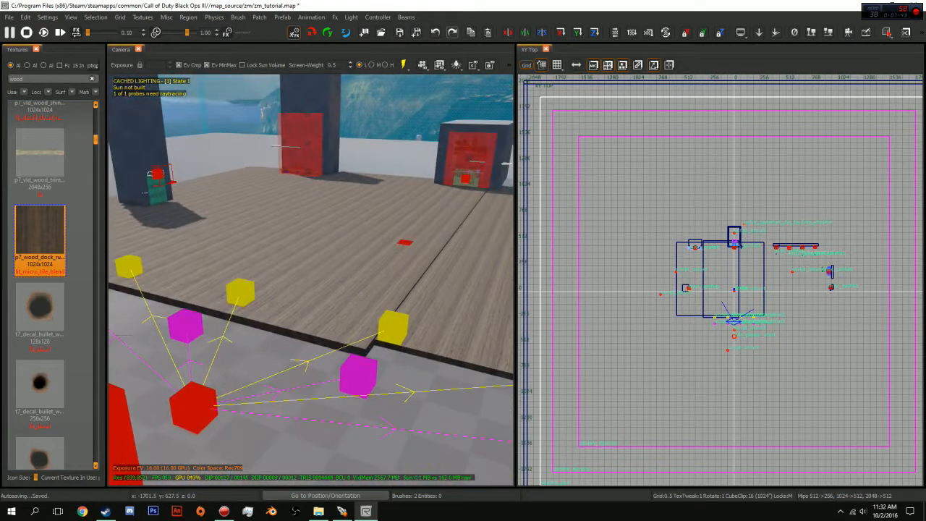
pyautogui.keyDown('shift'); pyautogui.click(311, 283); pyautogui.keyUp('shift')
pyautogui.keyDown('shift'); pyautogui.click(441, 297); pyautogui.keyUp('shift')
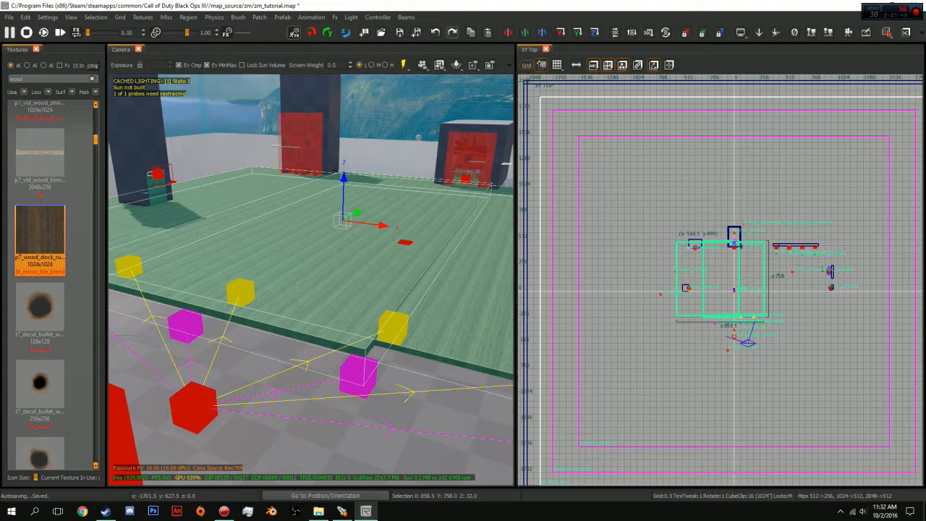
pyautogui.press('Delete')
pyautogui.press('t')
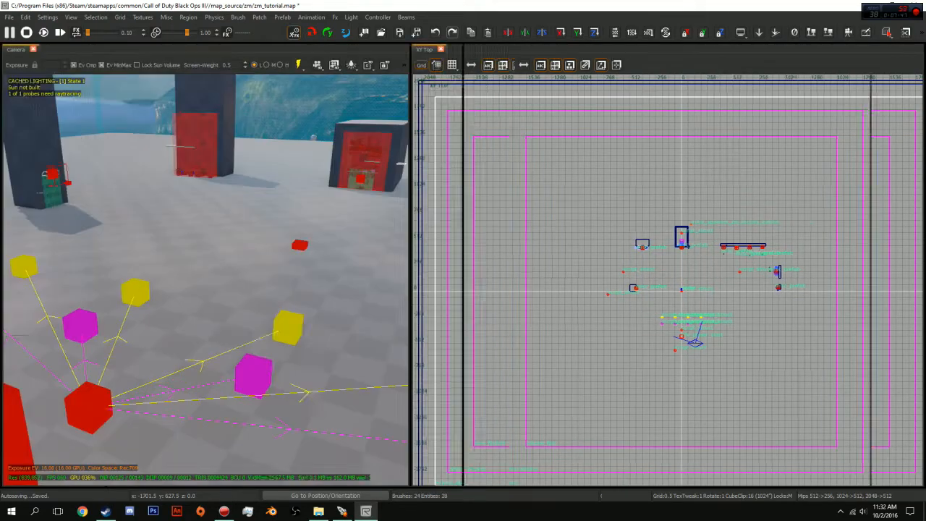